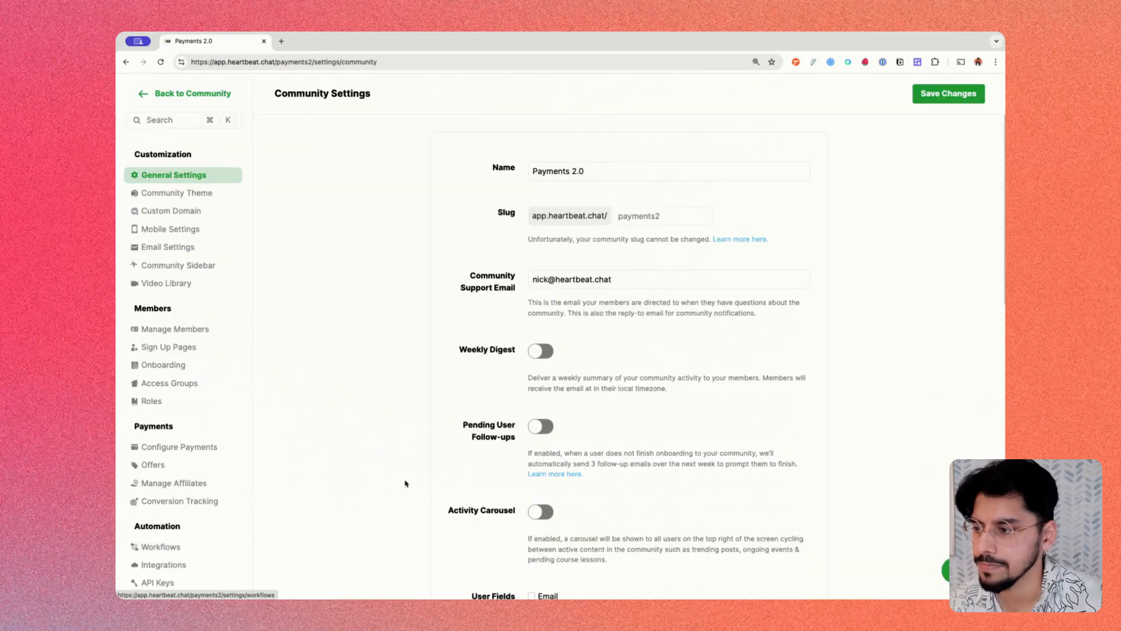
# - Open the Offers list from the Payments settings and peek at the first offer's actions menu
pyautogui.click(170, 465)
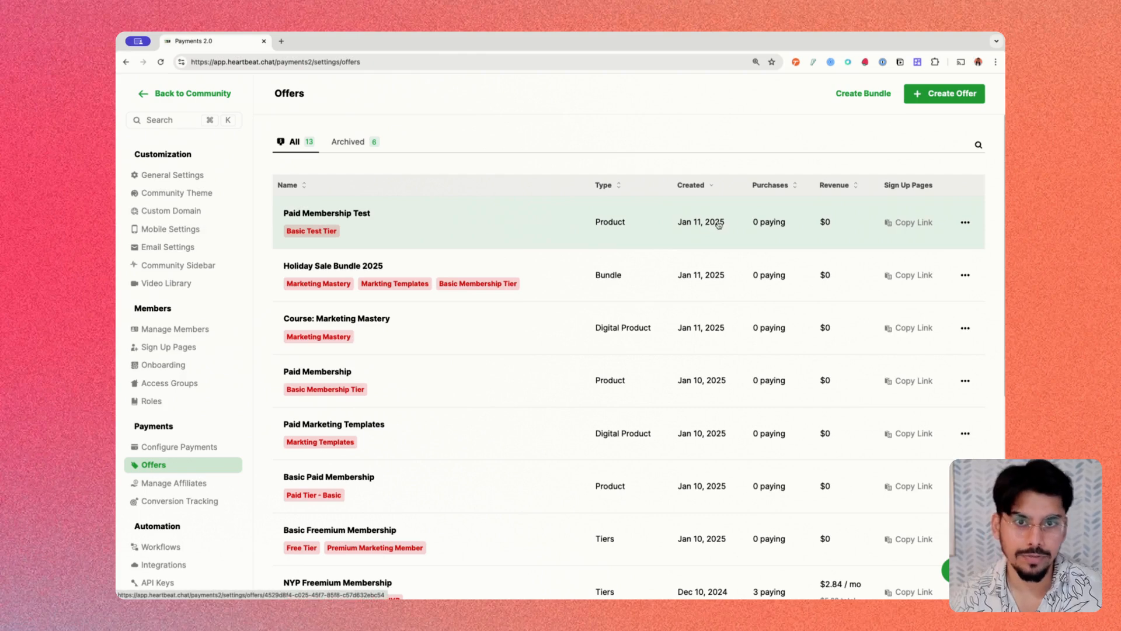
pyautogui.click(966, 224)
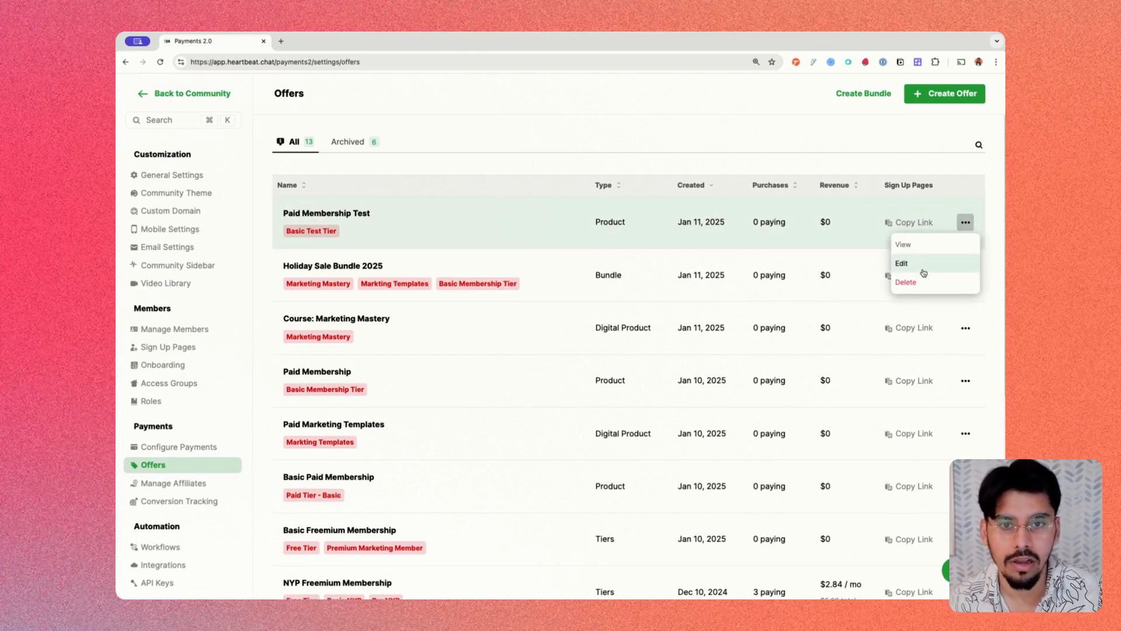
pyautogui.click(850, 138)
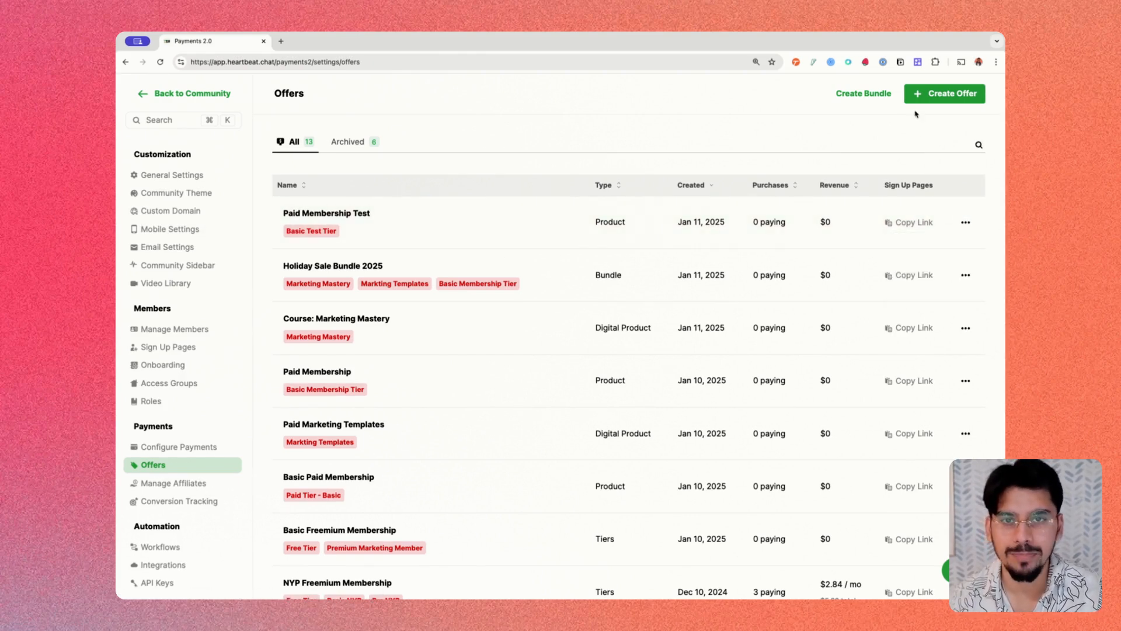
# - Start a new Paid Membership offer named 'Test Paid Membership'
pyautogui.click(933, 94)
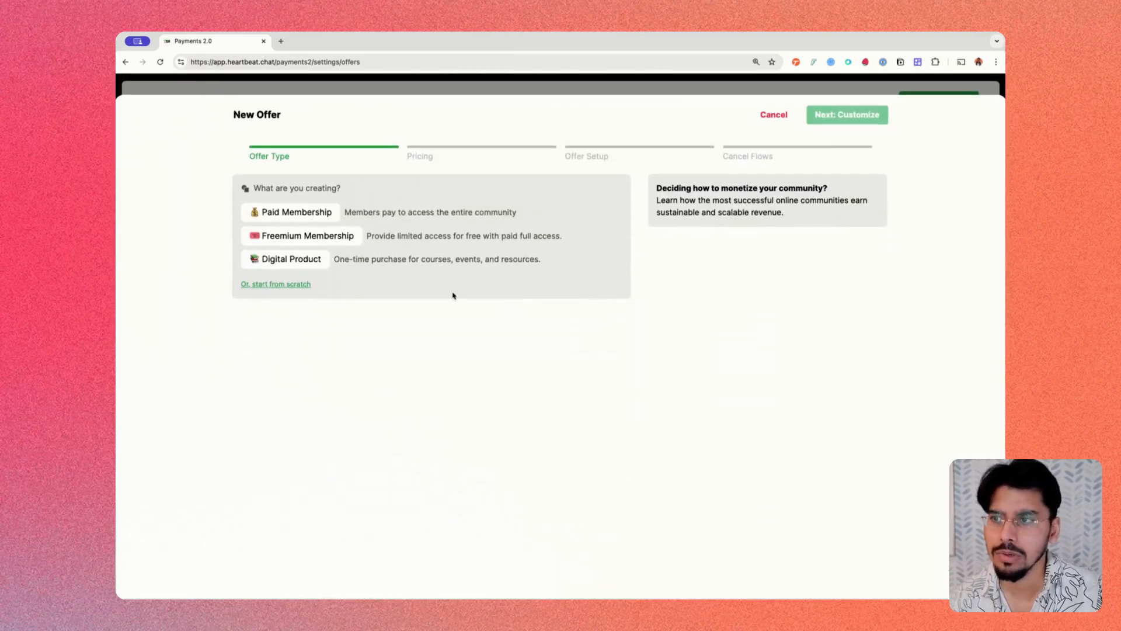
pyautogui.click(291, 214)
pyautogui.click(312, 226)
pyautogui.write('Tes')
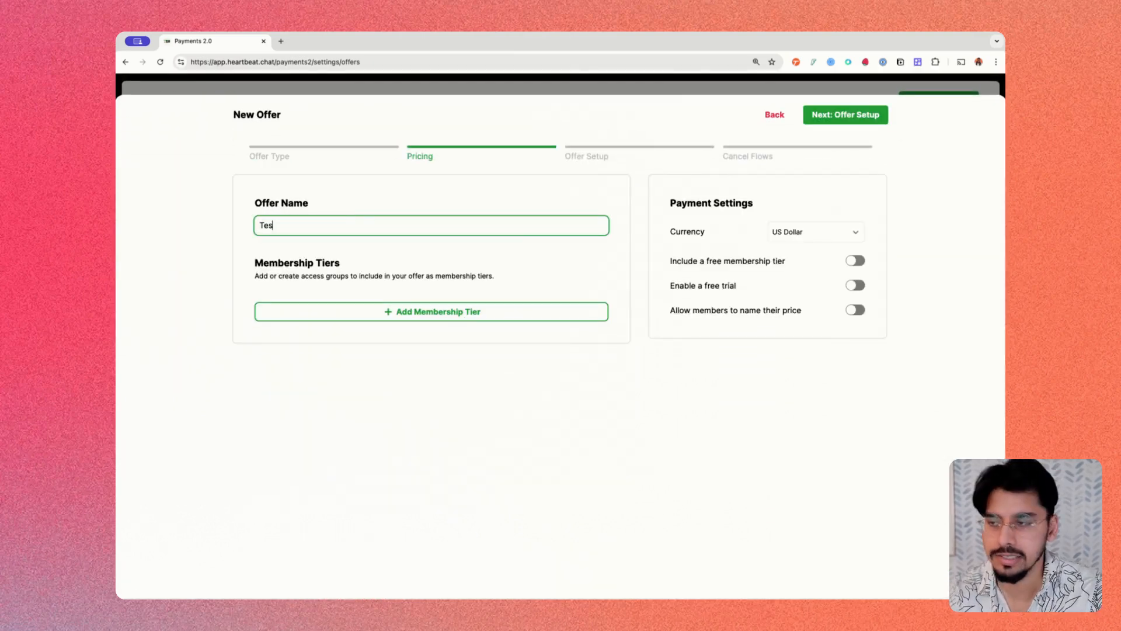
pyautogui.write('t Paid Membership')
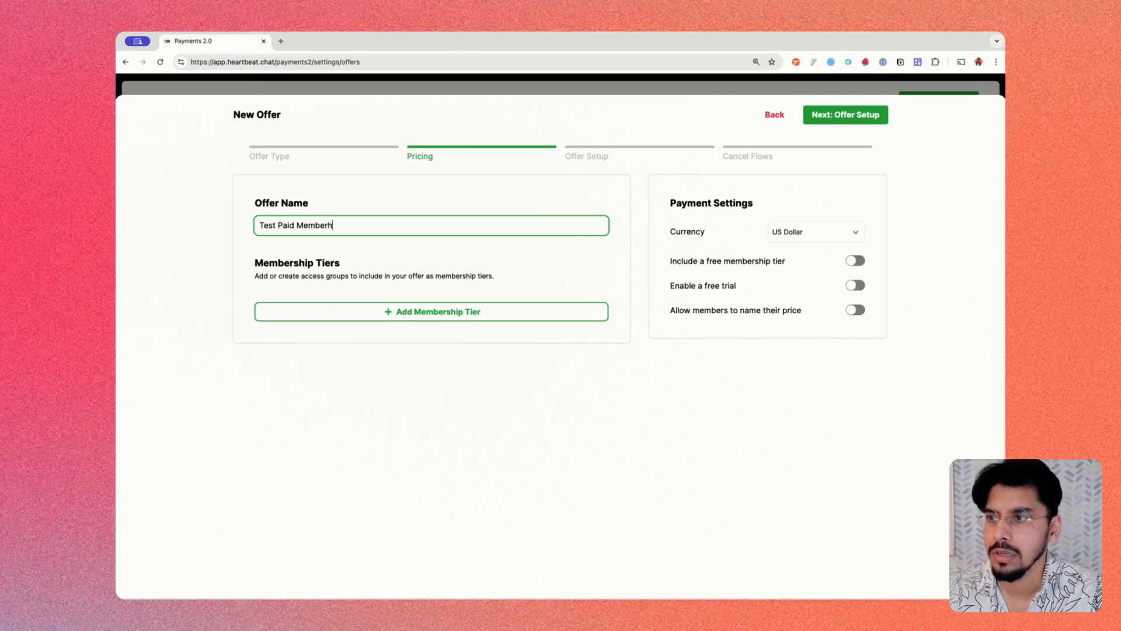
# - Add a membership tier named 'Basic Tier - Test' priced at $50 per month
pyautogui.click(413, 319)
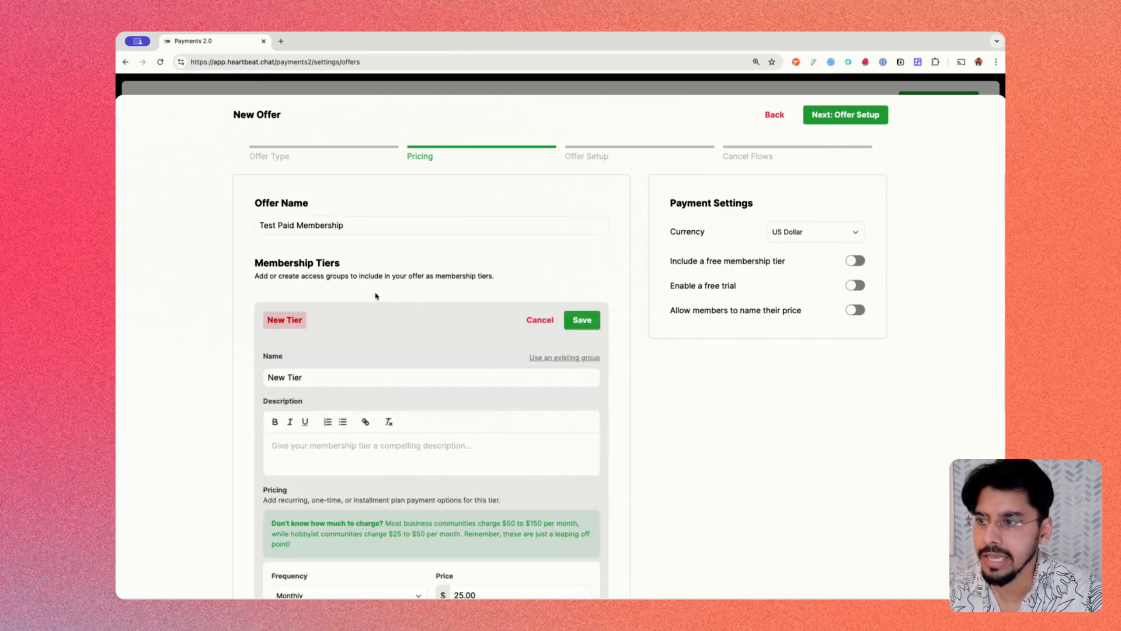
pyautogui.tripleClick(311, 361)
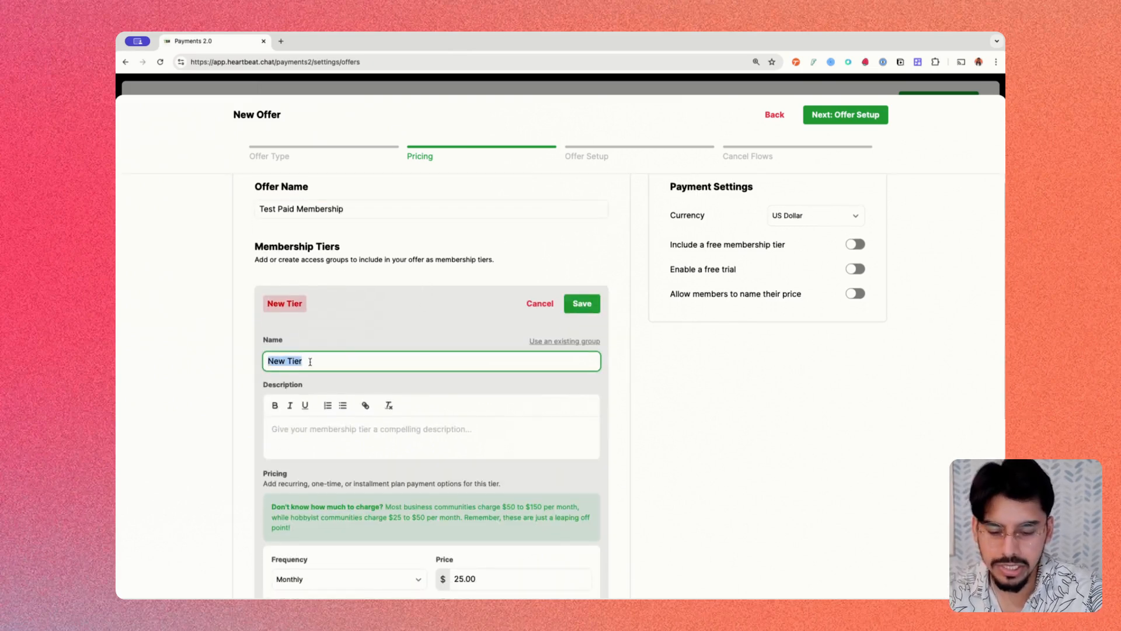
pyautogui.write('Basic Tier - T')
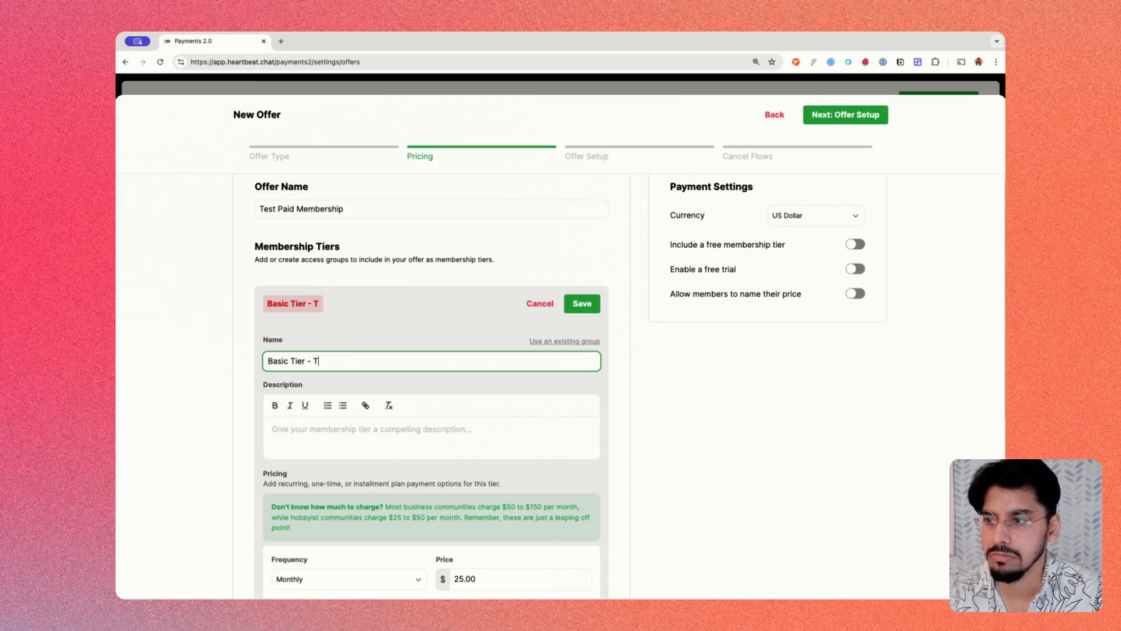
pyautogui.write('est')
pyautogui.scroll(-3, 312, 367)
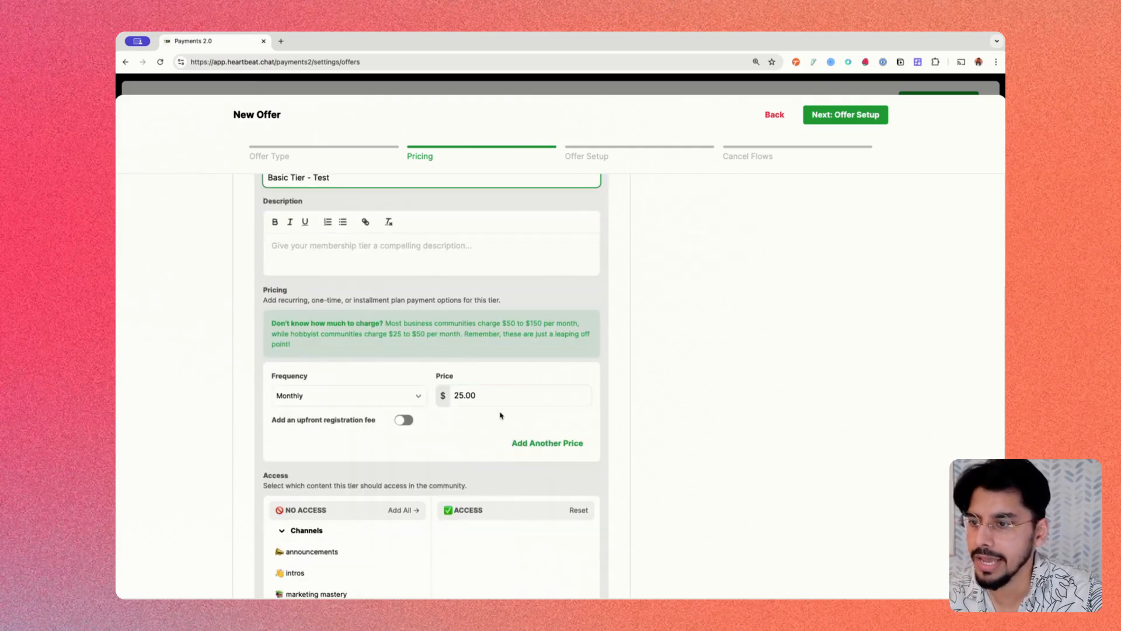
pyautogui.doubleClick(490, 395)
pyautogui.write('50')
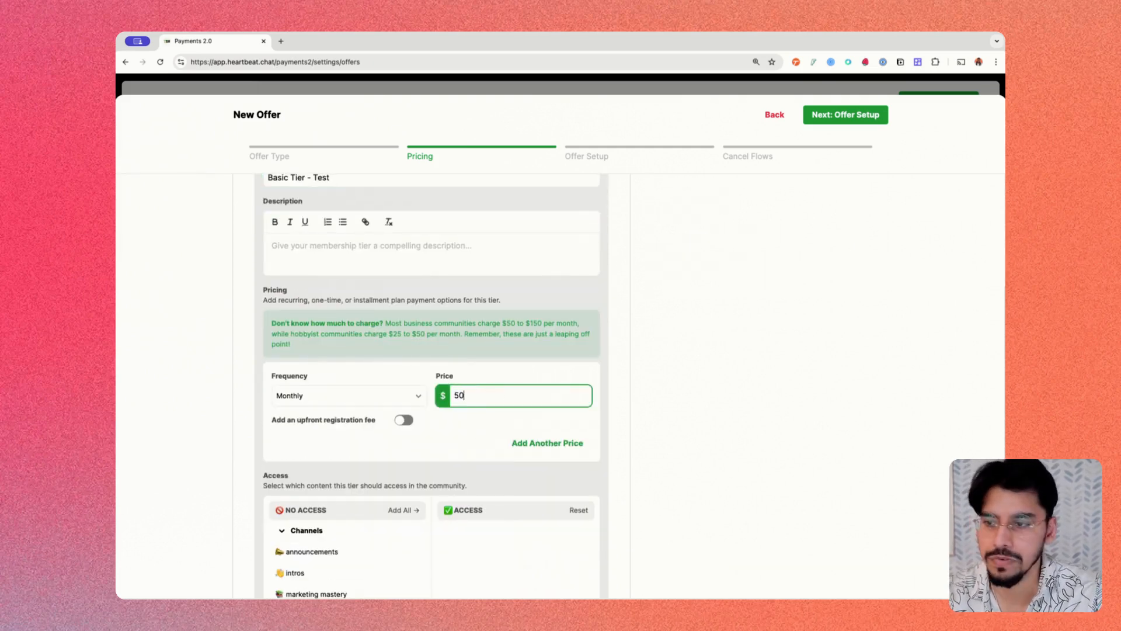
pyautogui.scroll(-3, 496, 436)
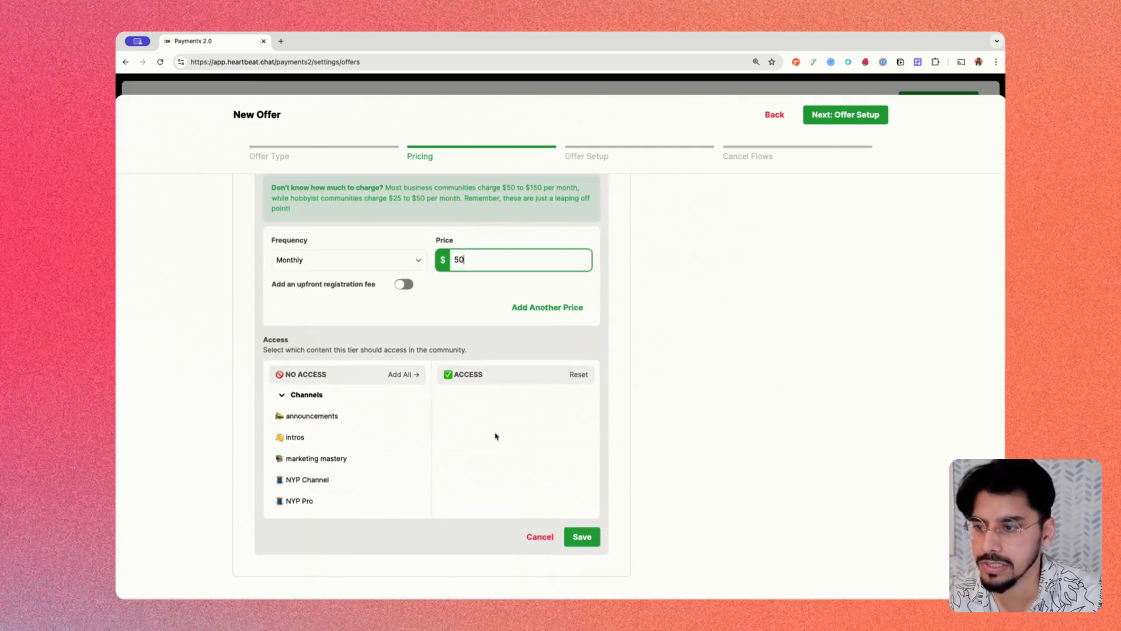
pyautogui.click(582, 536)
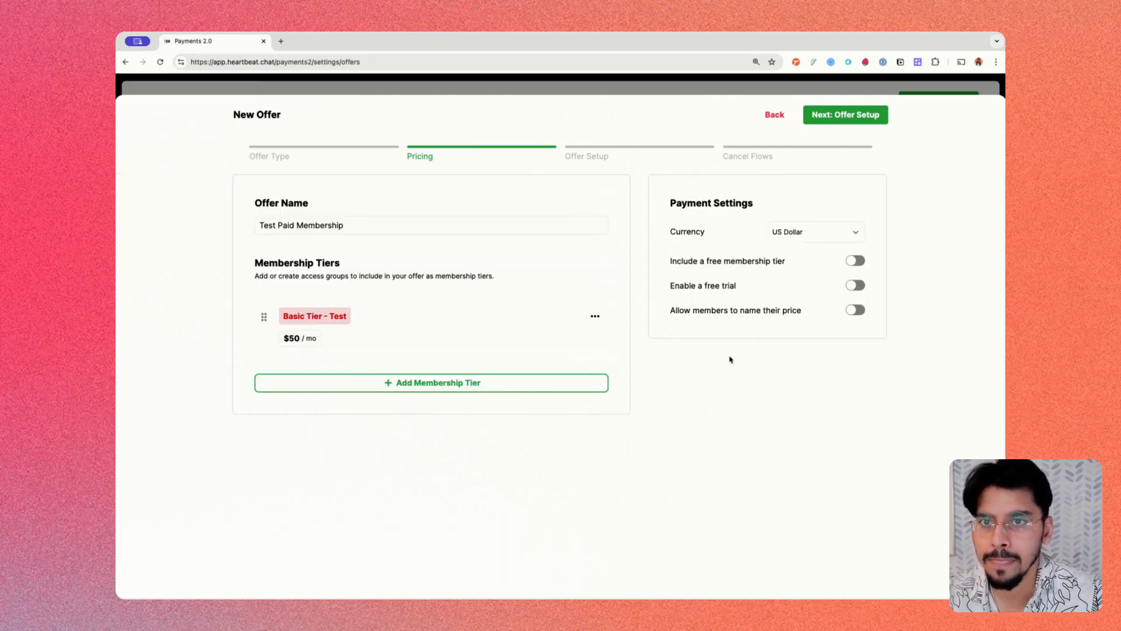
# - In offer setup, switch off social proof and in-community upsells, then continue to Cancel Flows
pyautogui.click(838, 115)
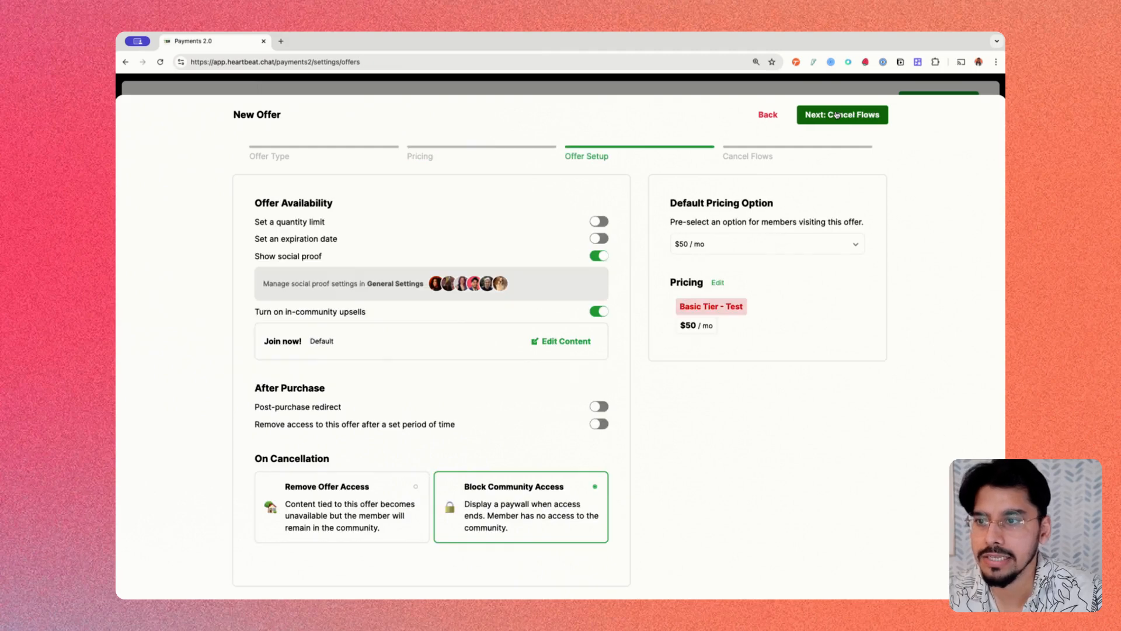
pyautogui.click(600, 255)
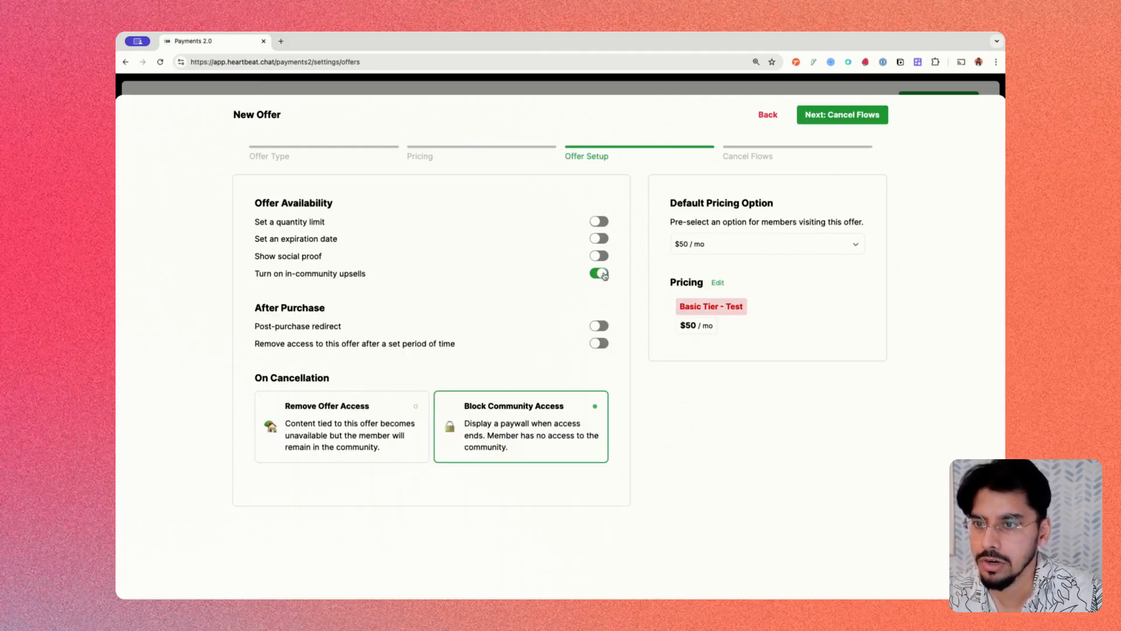
pyautogui.click(600, 274)
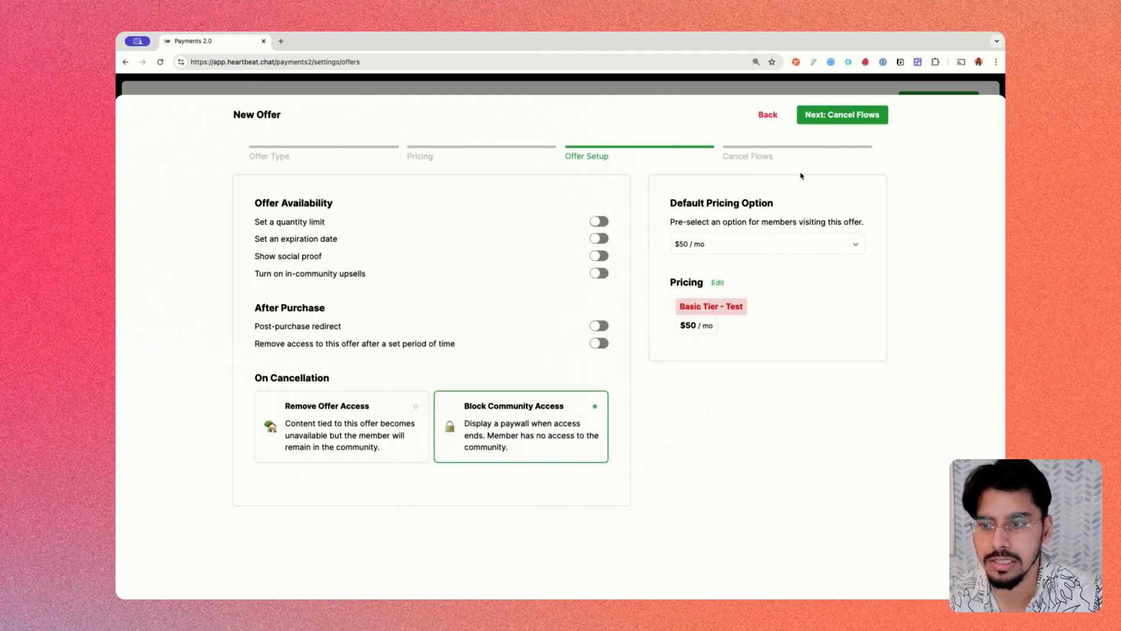
pyautogui.click(829, 117)
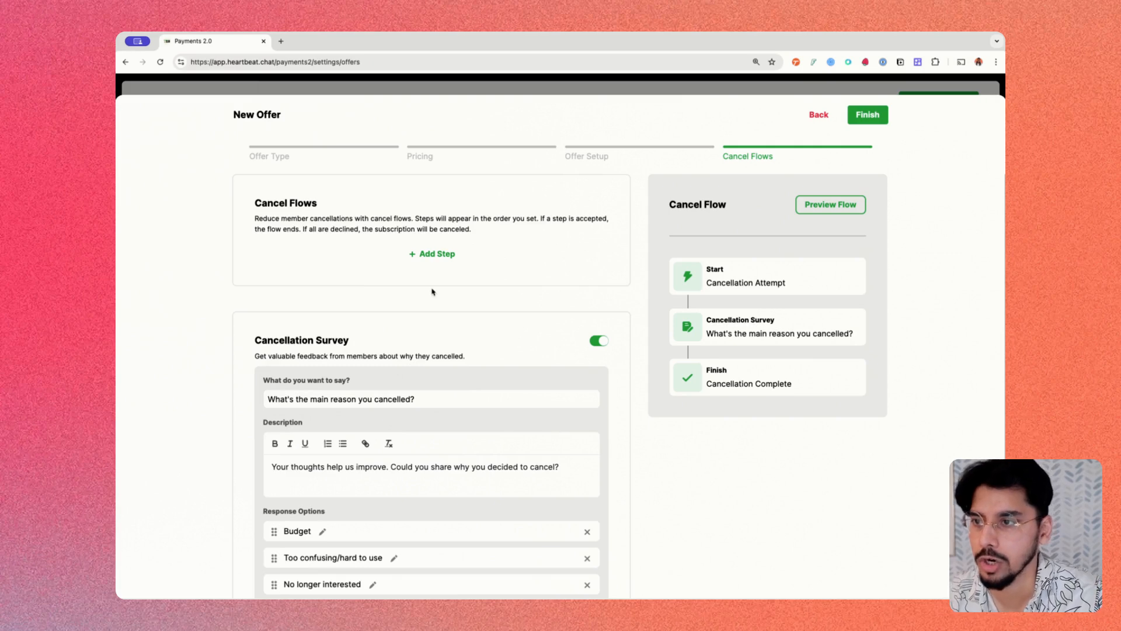
# - Review the Start–Cancellation Survey–Finish flow and bring up the Add Step choices
pyautogui.scroll(-1, 391, 253)
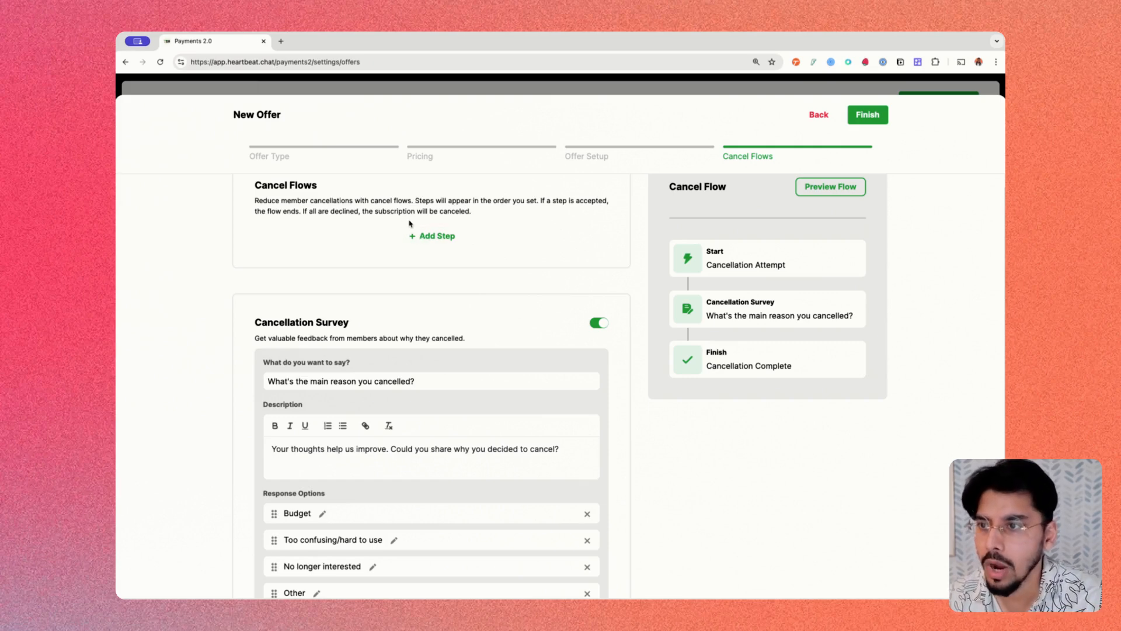
pyautogui.click(431, 235)
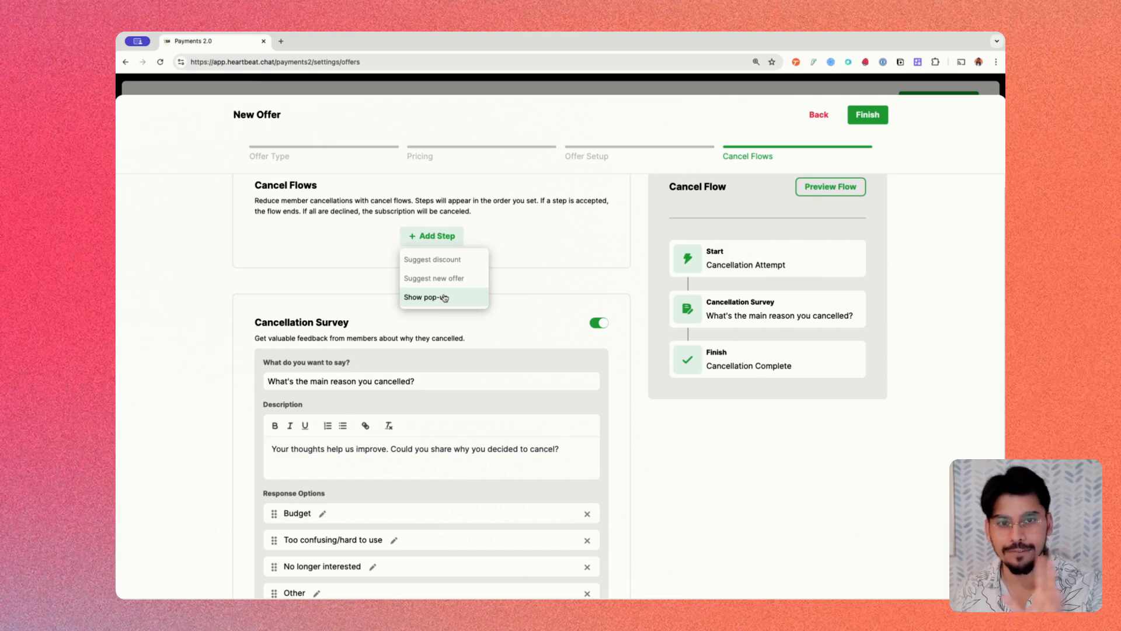
# - Add a discount step described 'Stick around at half the price' using the 50 off (50% off) coupon
pyautogui.click(454, 260)
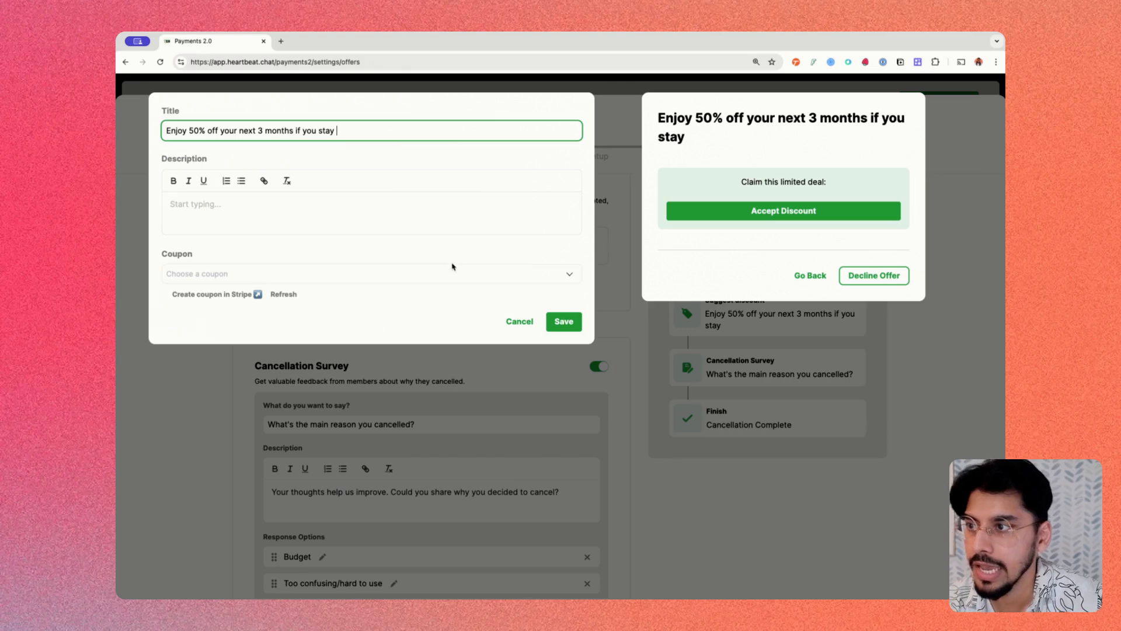
pyautogui.click(346, 208)
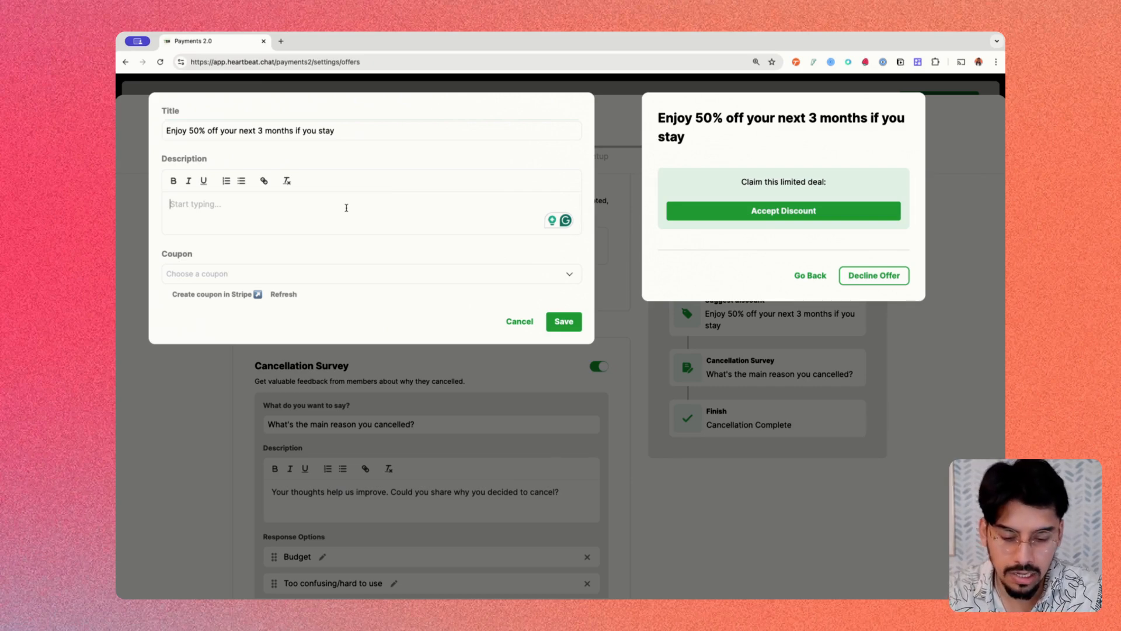
pyautogui.write('Stick around at ')
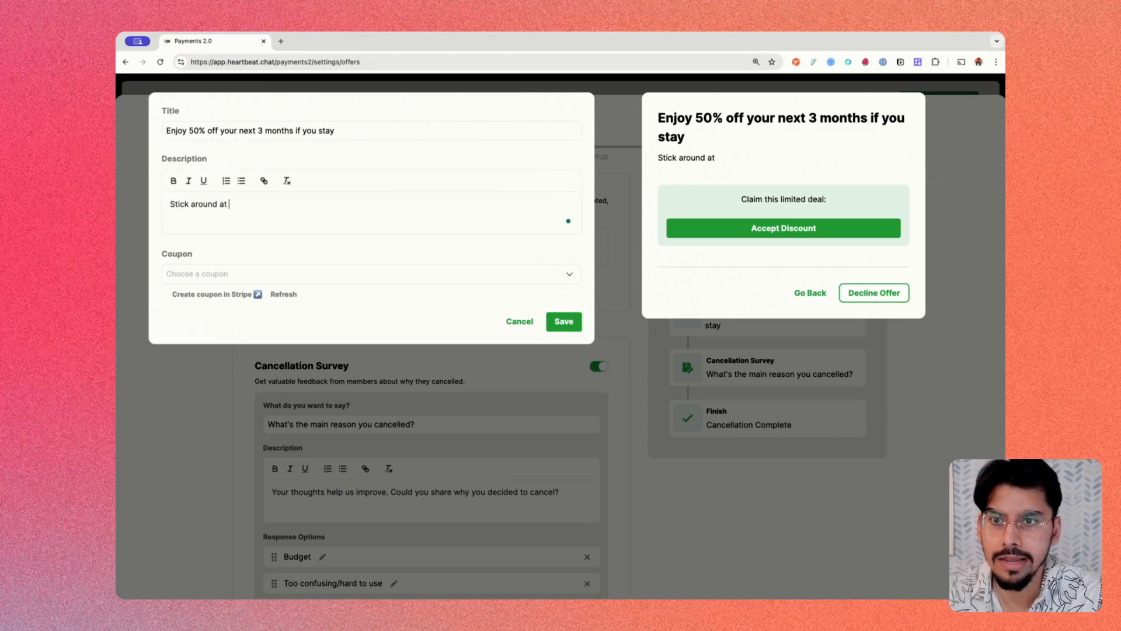
pyautogui.write('half the pri')
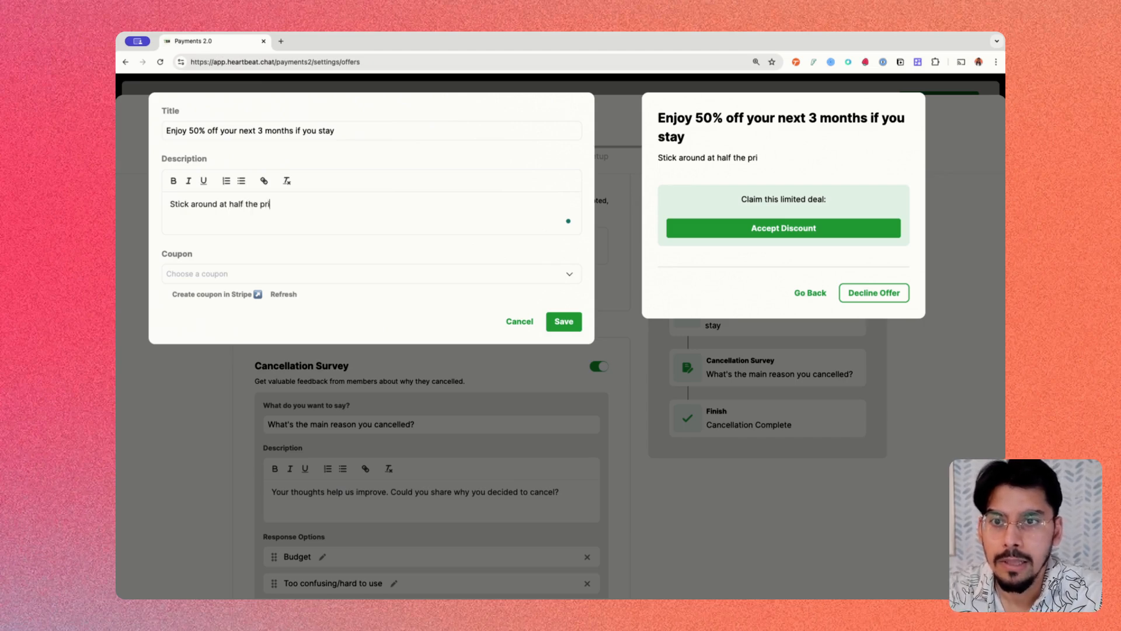
pyautogui.write('ce.')
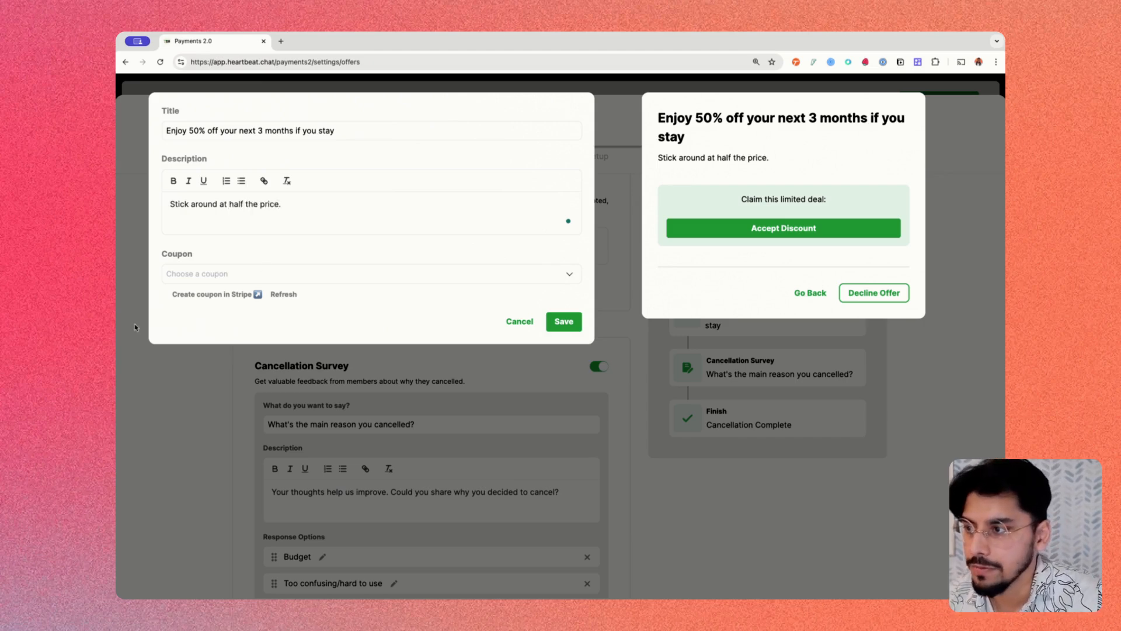
pyautogui.click(188, 273)
pyautogui.click(199, 297)
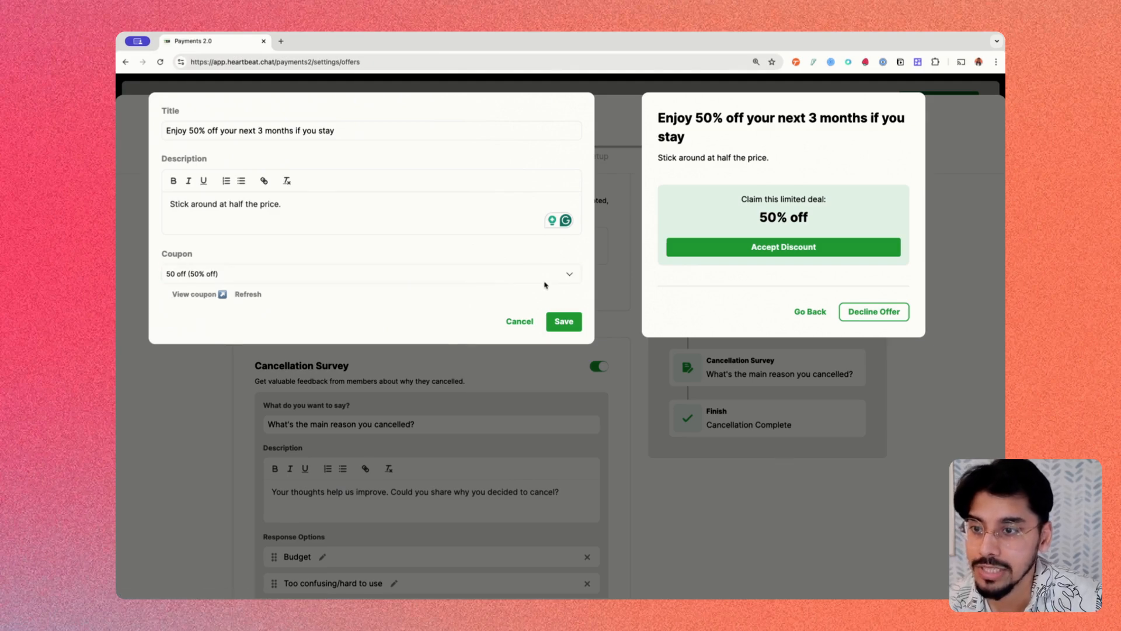
pyautogui.click(324, 279)
pyautogui.click(245, 295)
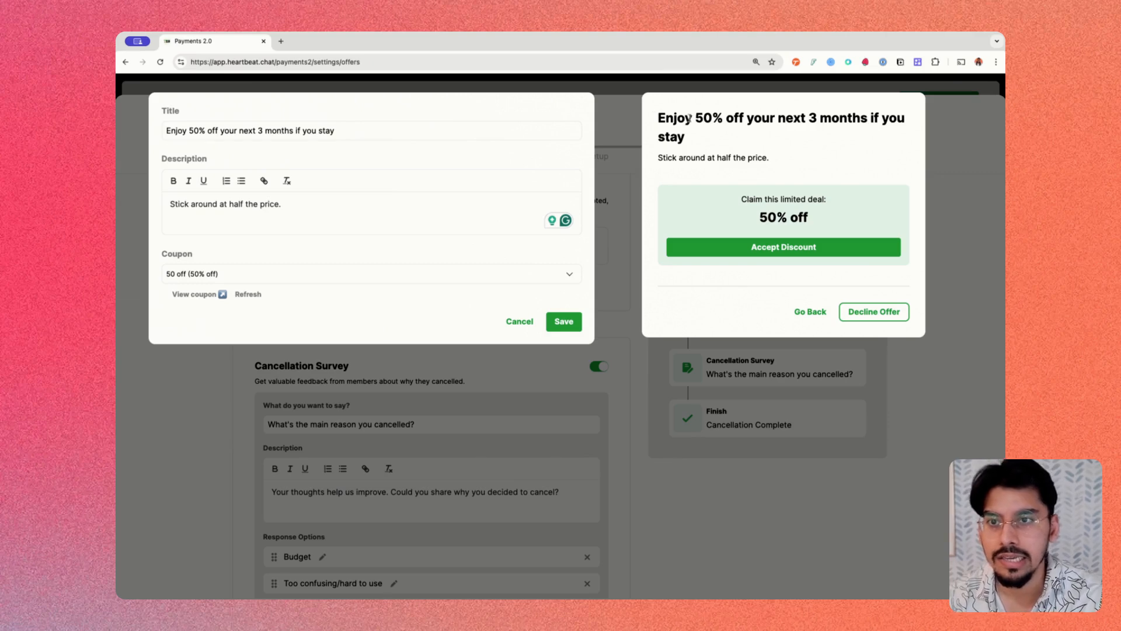
pyautogui.moveTo(649, 118); pyautogui.dragTo(827, 162)
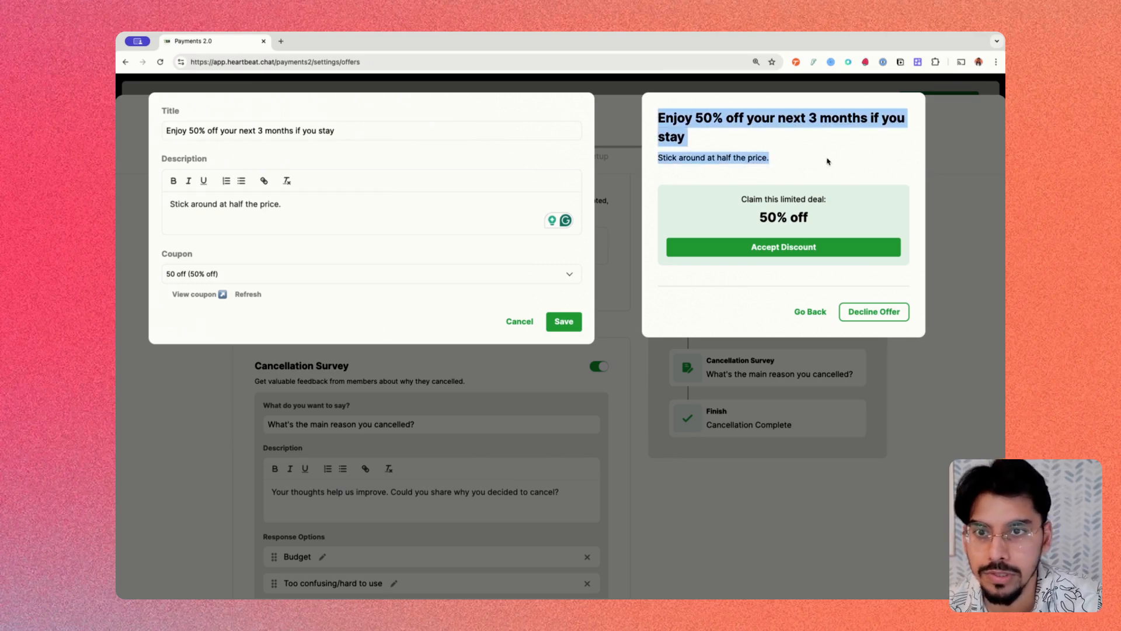
pyautogui.moveTo(742, 197); pyautogui.dragTo(848, 230)
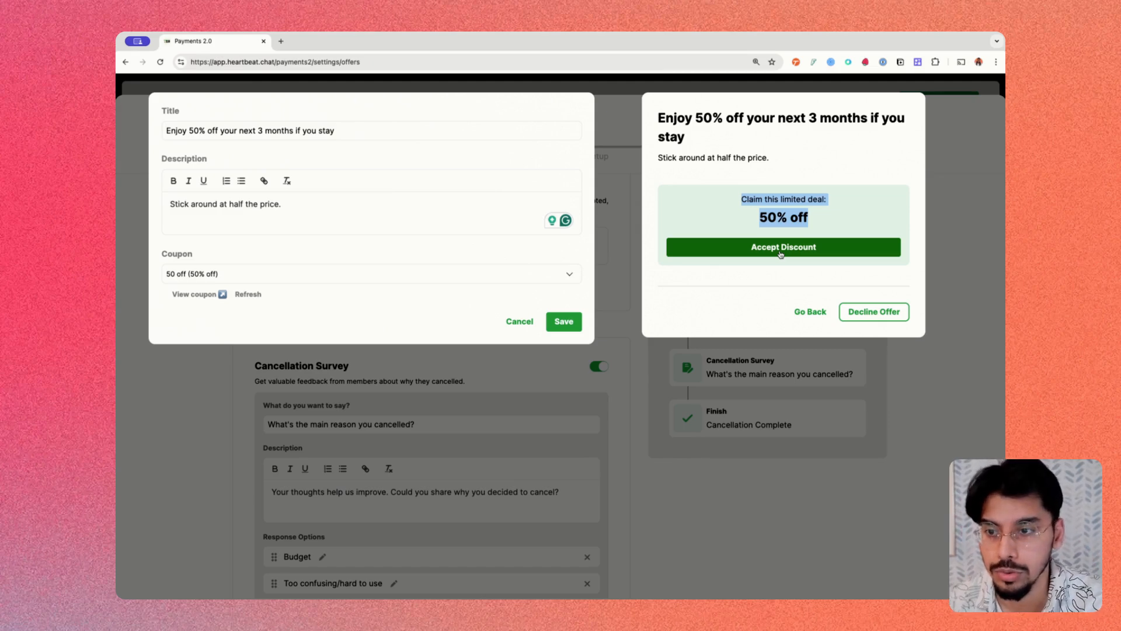
# - Delete the Suggest discount step and add a Suggest new offer step instead
pyautogui.click(517, 322)
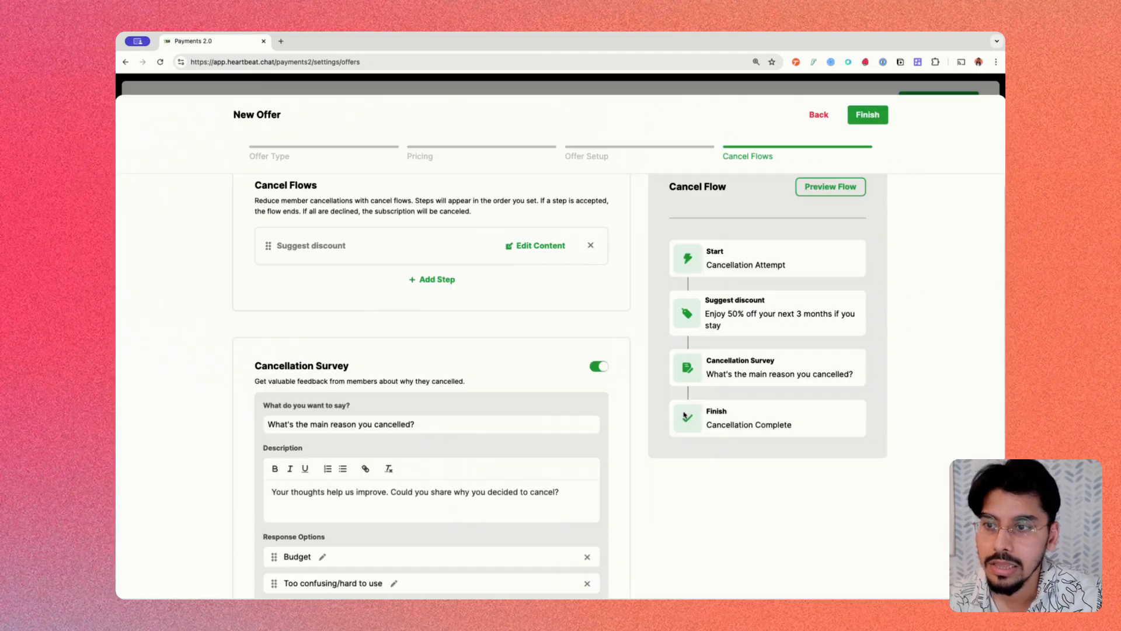
pyautogui.click(589, 245)
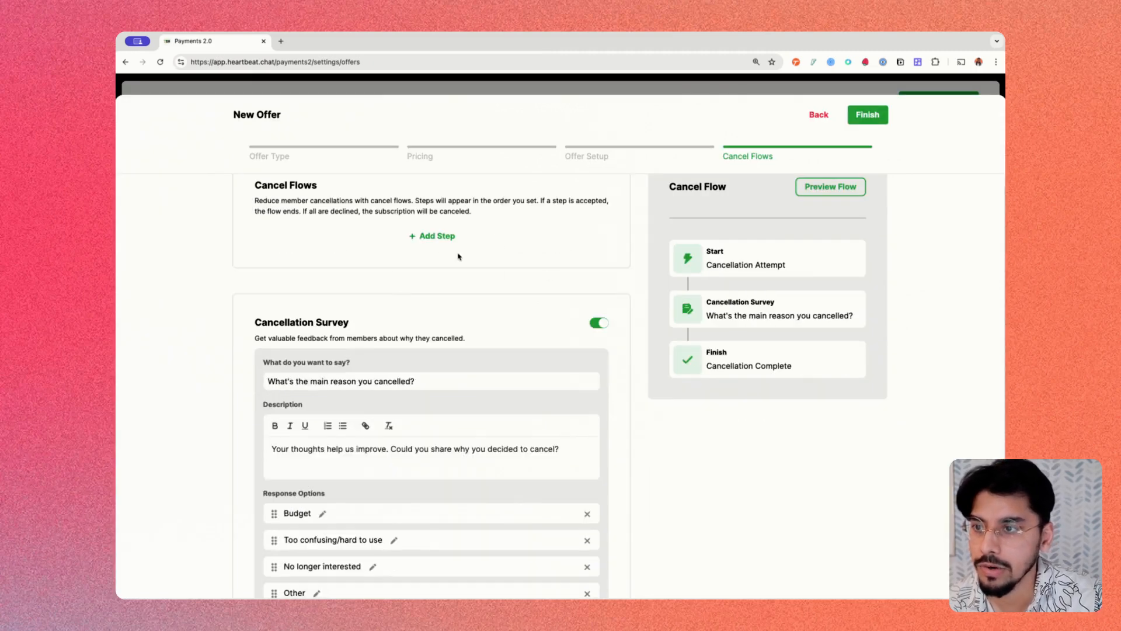
pyautogui.click(444, 236)
pyautogui.click(438, 277)
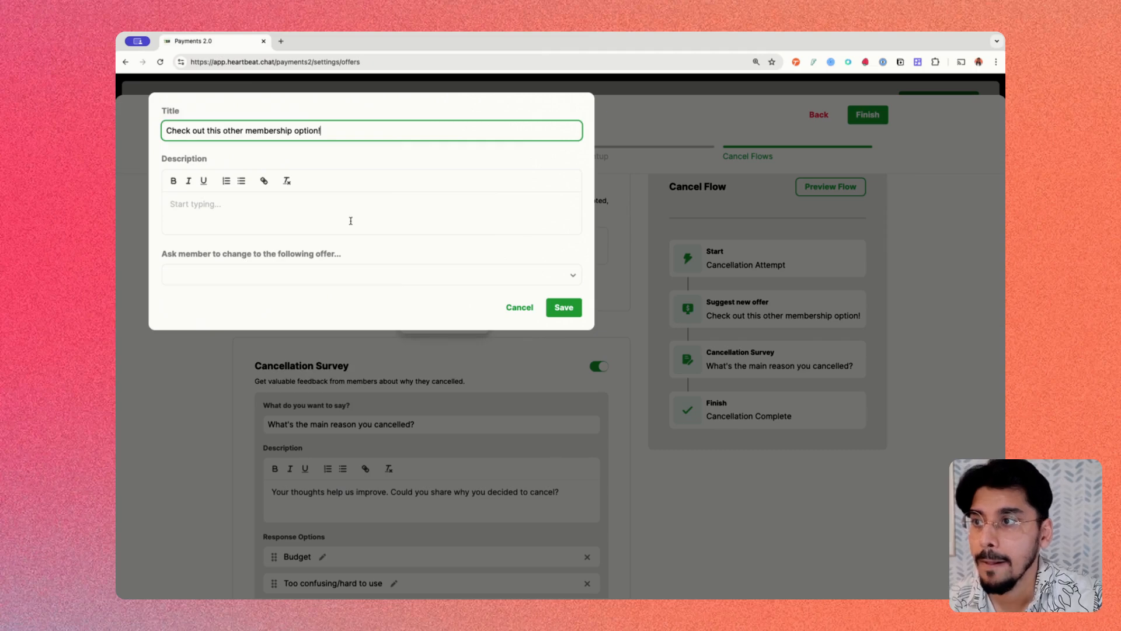
# - Write the new-offer step description about access to premium channels & courses
pyautogui.click(389, 204)
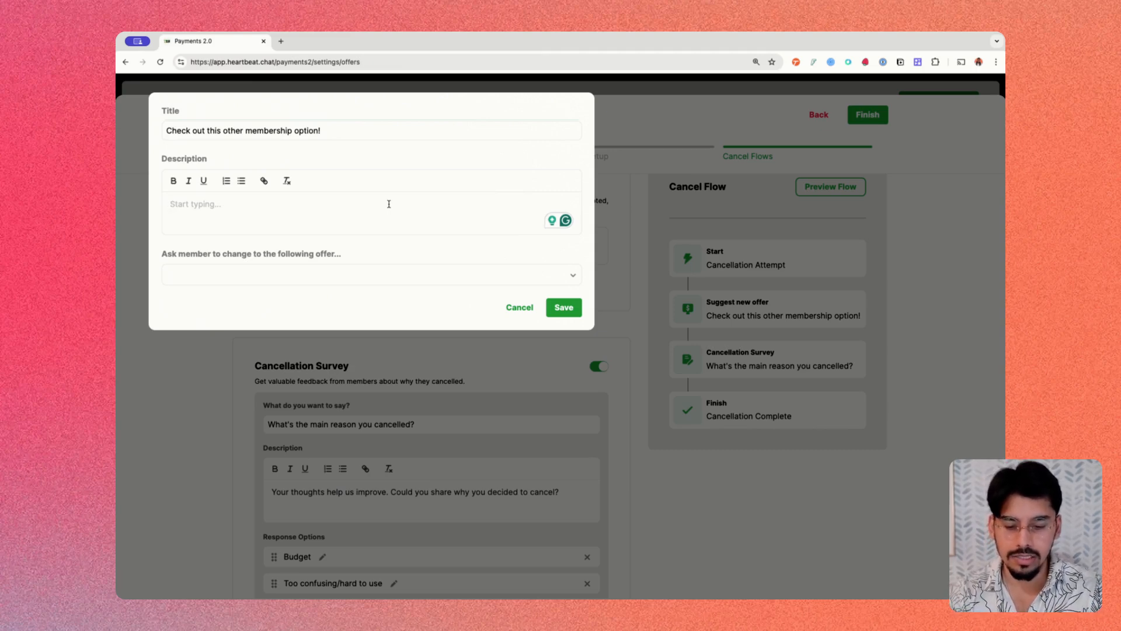
pyautogui.write('Get access to p')
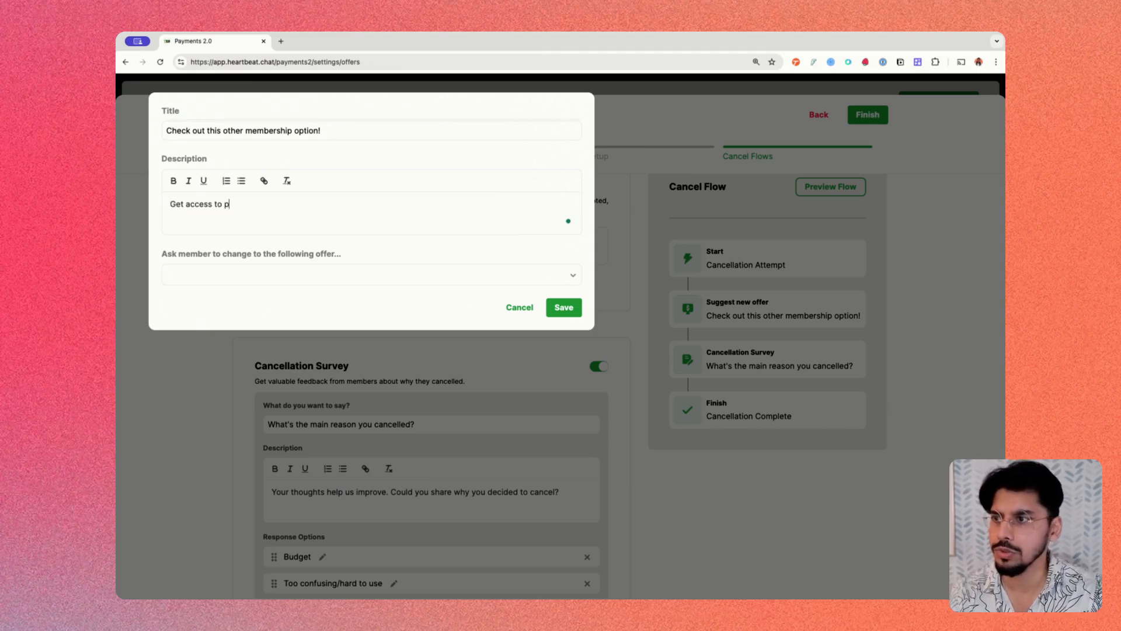
pyautogui.press('BackSpace')
pyautogui.write('our premium ')
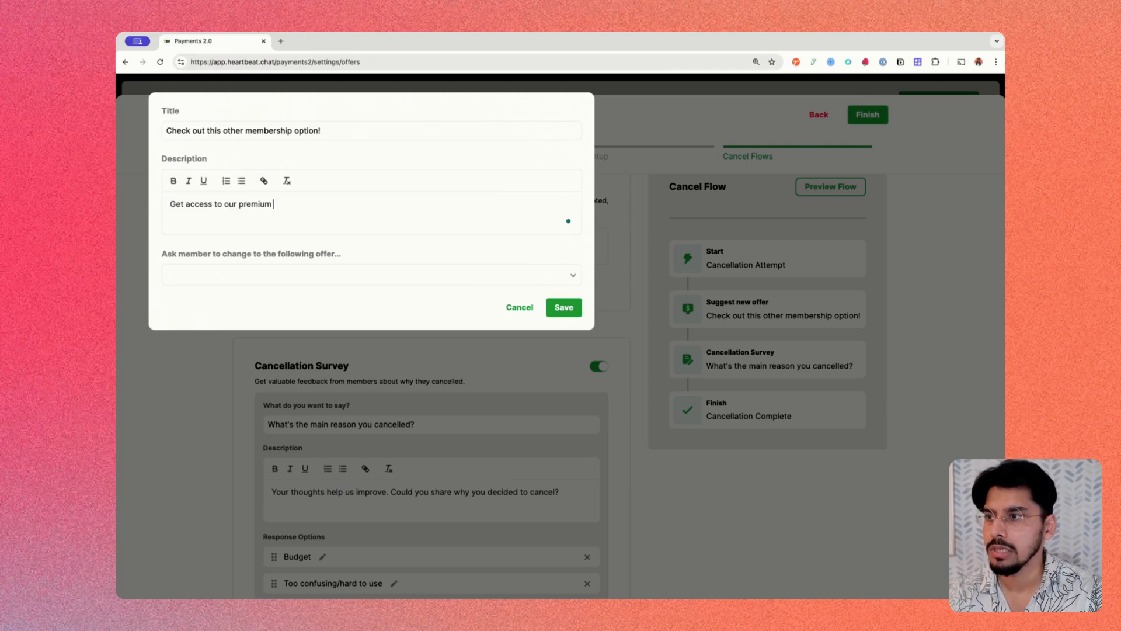
pyautogui.write('channels & courses')
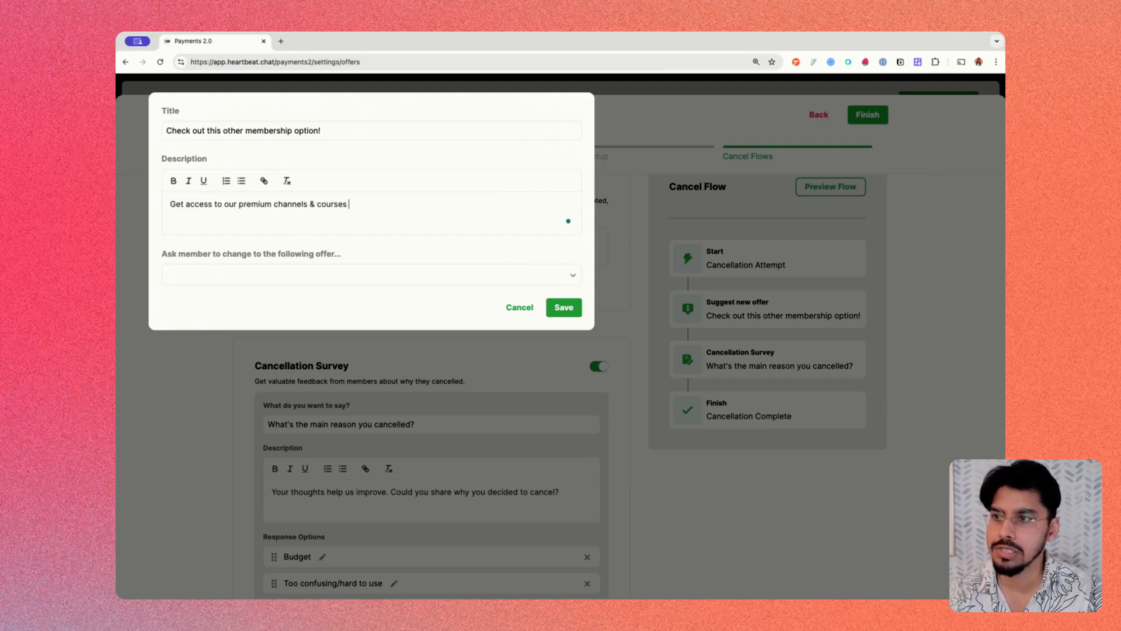
pyautogui.press('super+Left')
pyautogui.hotkey('shift', 'alt', 'Right')
pyautogui.write('Keep')
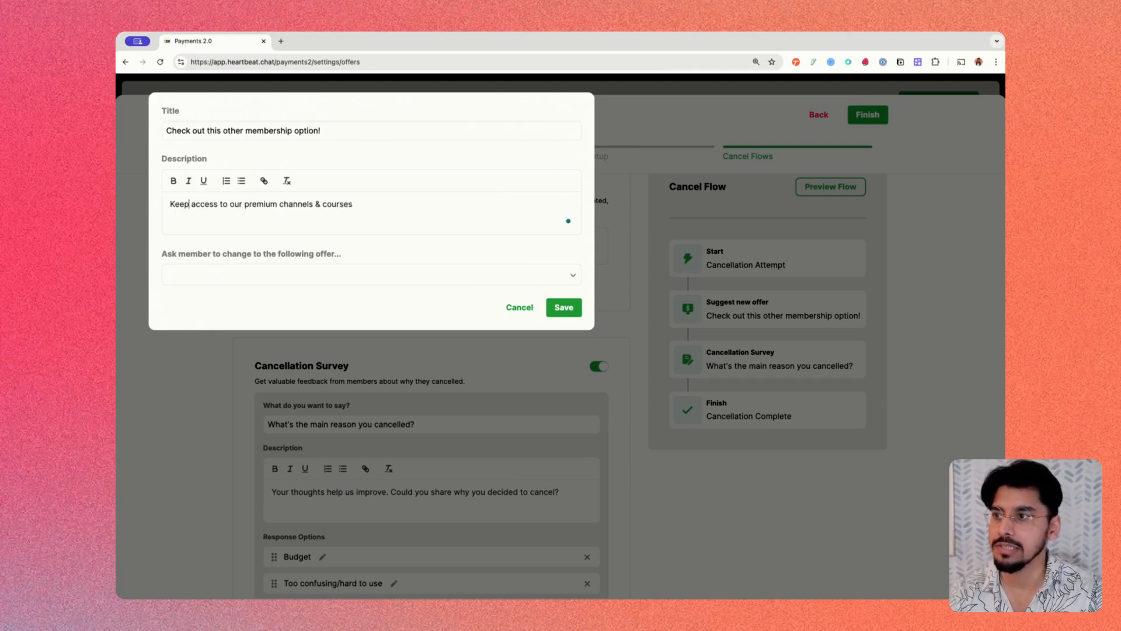
pyautogui.write('with ou')
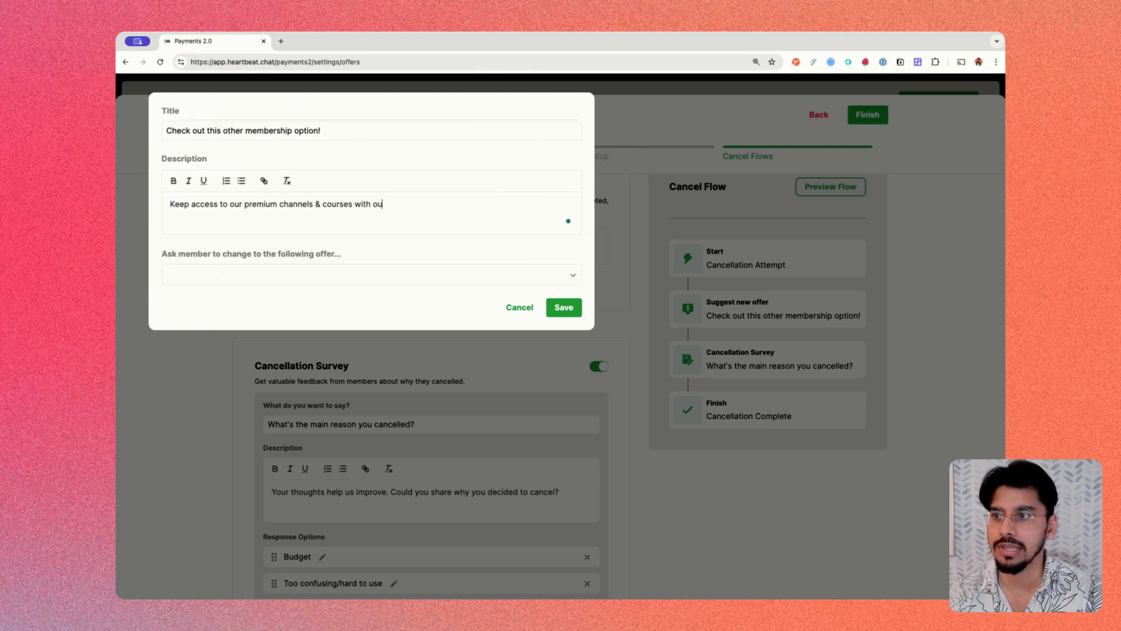
pyautogui.write('r bootstr')
pyautogui.write('ap tier!')
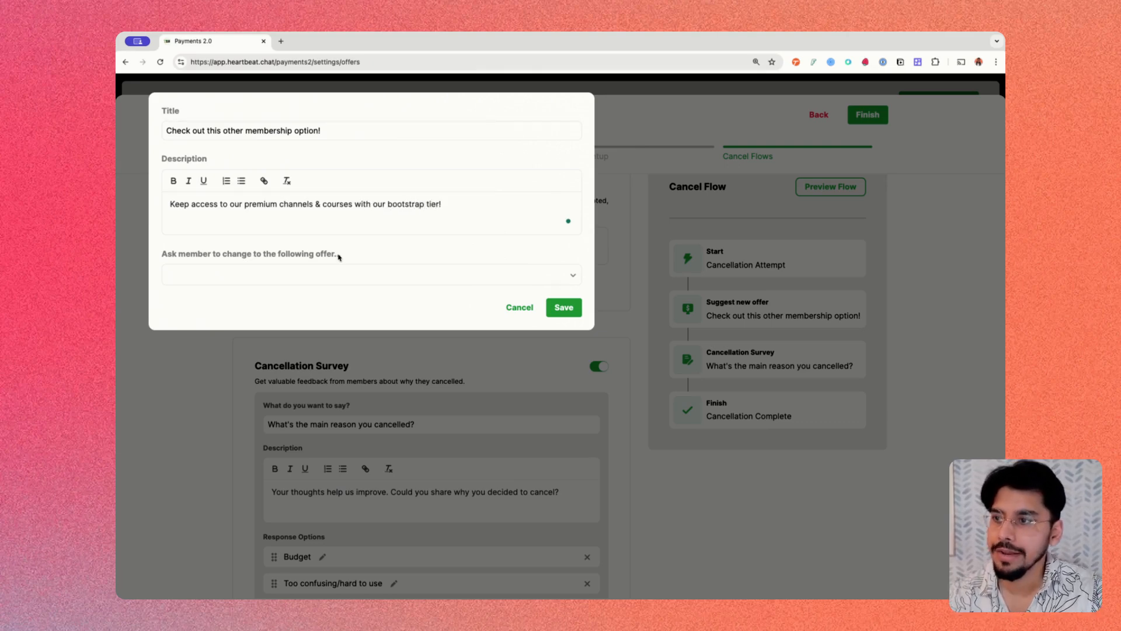
# - Pick Basic Paid Membership as the suggested offer, check yearly pricing, then discard the step
pyautogui.click(318, 275)
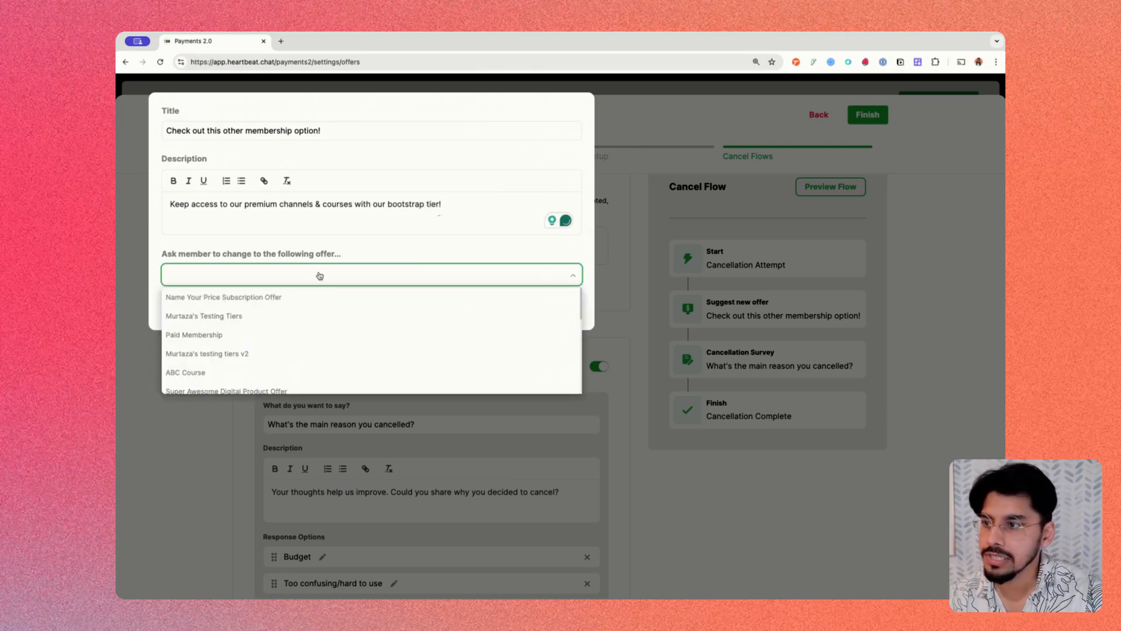
pyautogui.scroll(-2, 253, 345)
pyautogui.scroll(2, 253, 345)
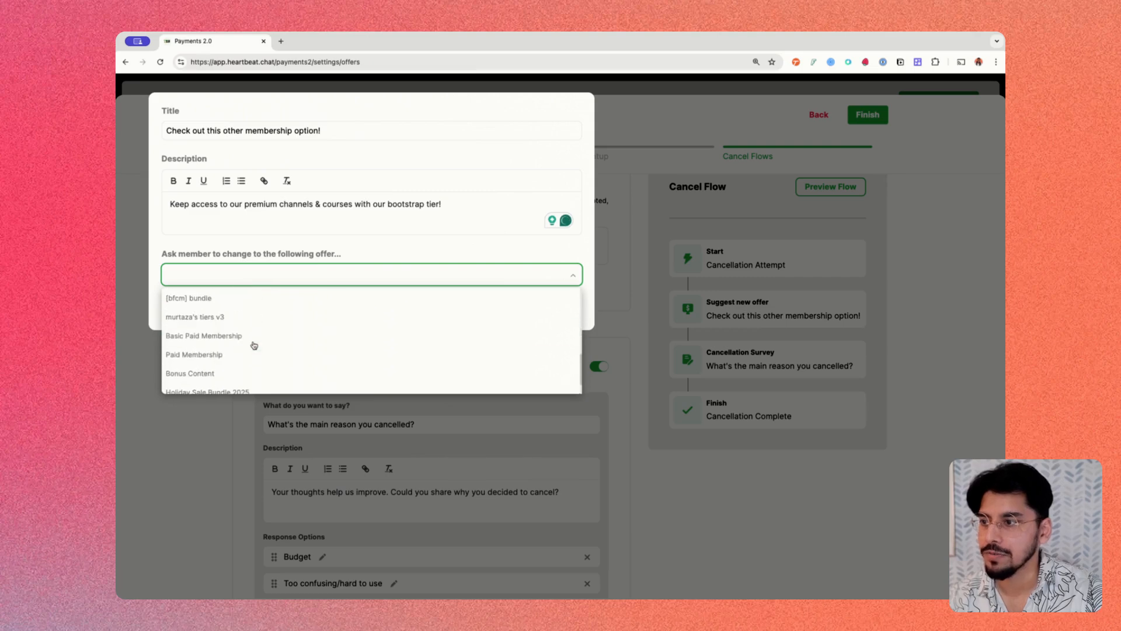
pyautogui.click(260, 333)
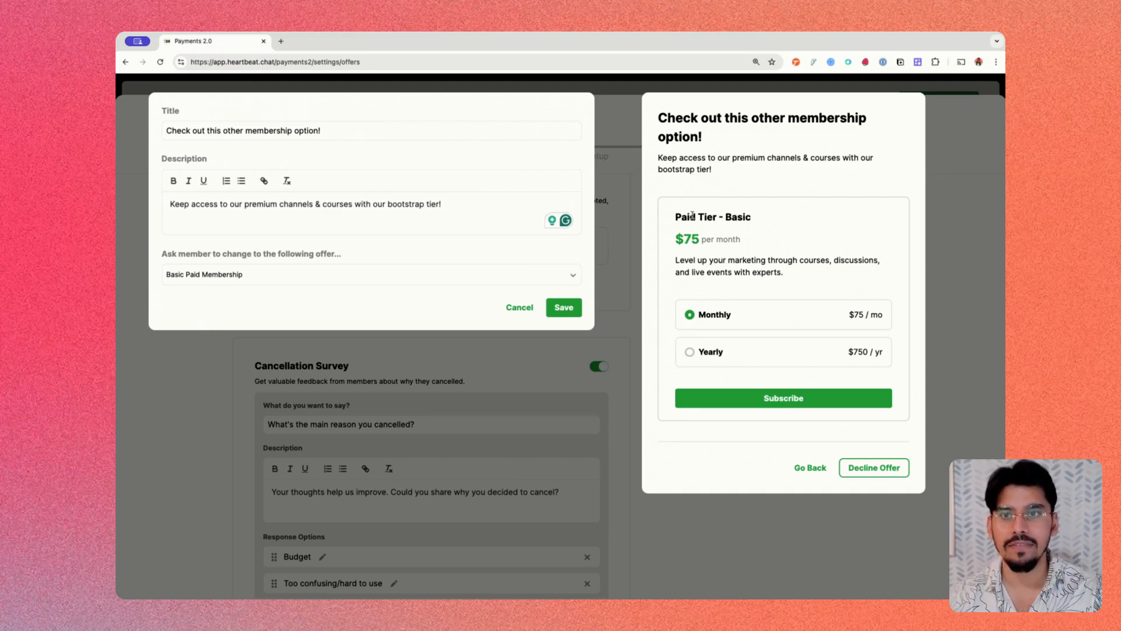
pyautogui.click(690, 353)
pyautogui.click(722, 318)
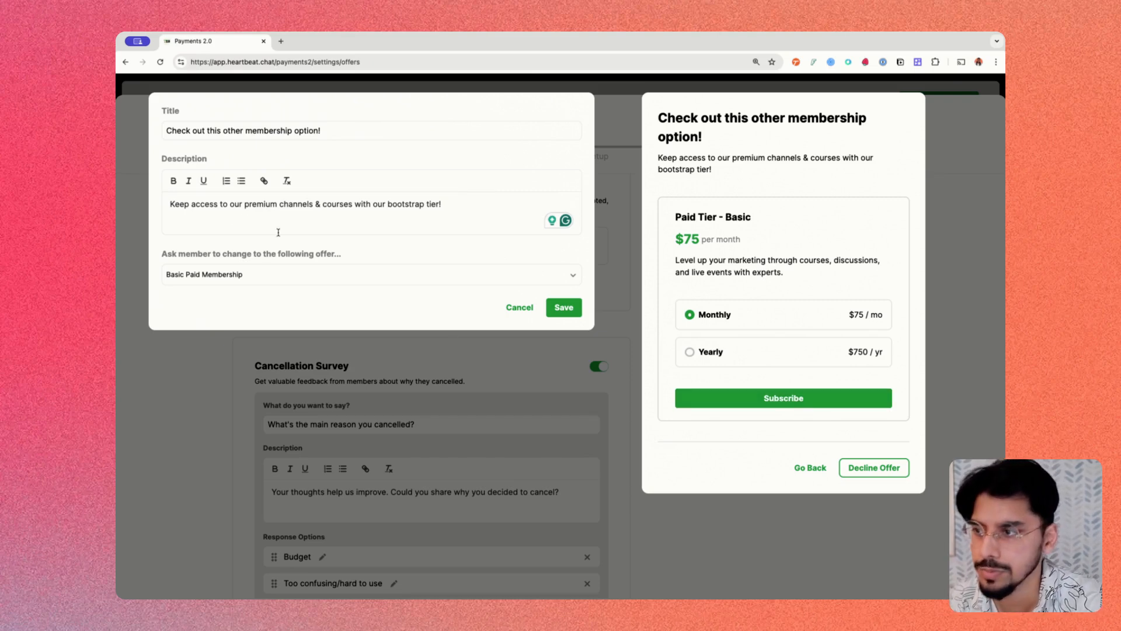
pyautogui.click(530, 315)
# - Add back a Suggest discount step with the 50 off (50% off) coupon and save it
pyautogui.click(425, 235)
pyautogui.click(435, 253)
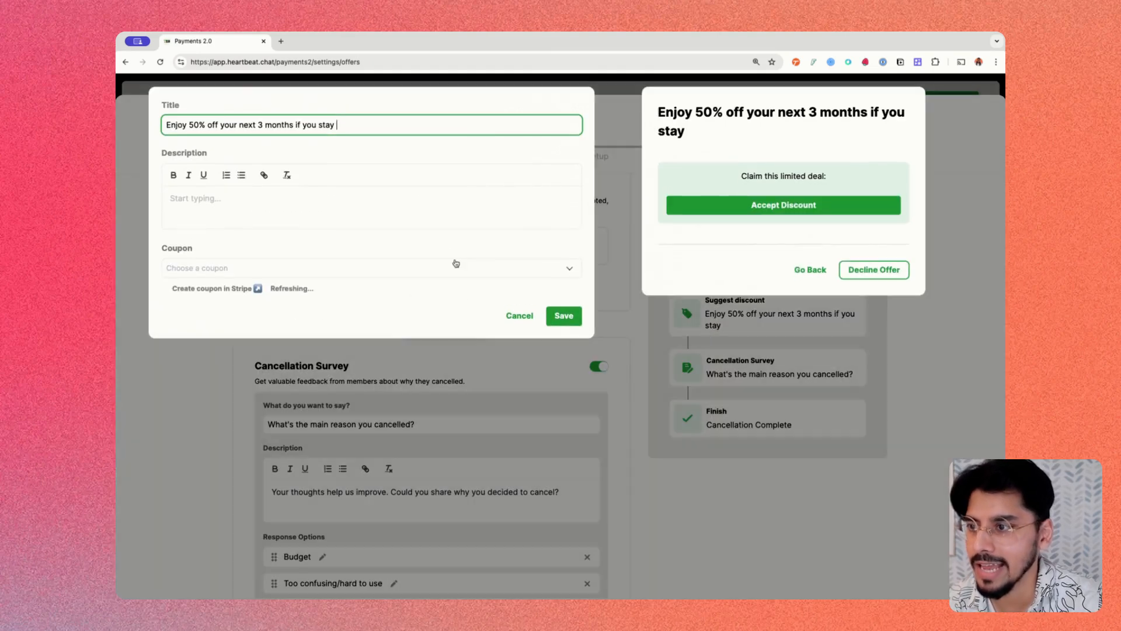
pyautogui.click(251, 280)
pyautogui.click(252, 295)
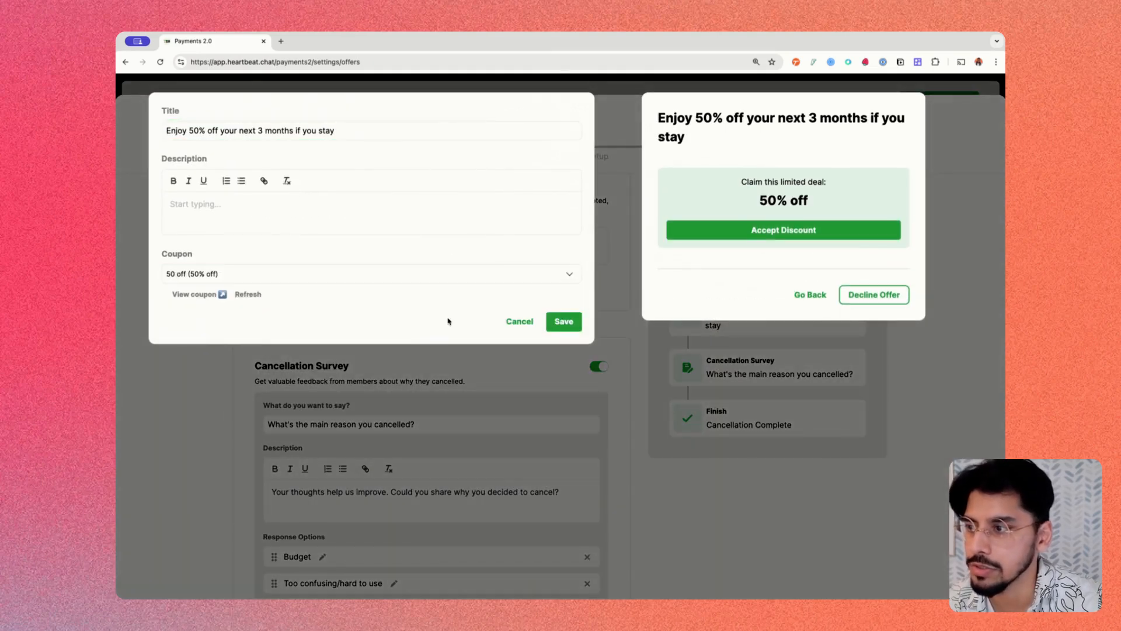
pyautogui.click(563, 320)
# - Open the Cancellation Survey step and select its question and description text
pyautogui.scroll(-3, 633, 323)
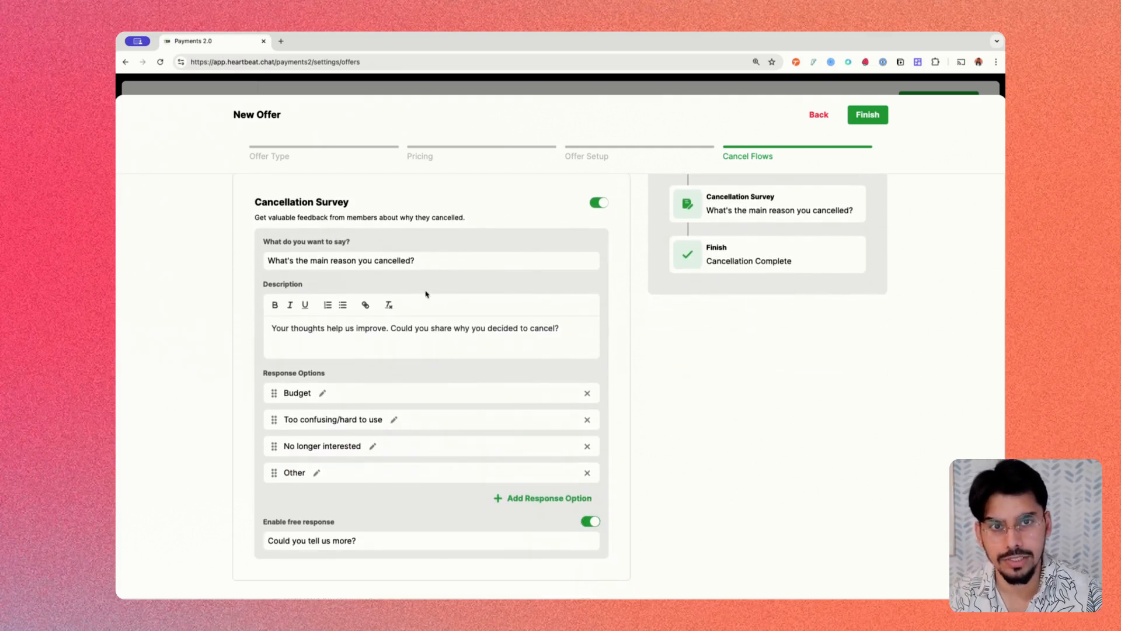
pyautogui.scroll(3, 426, 294)
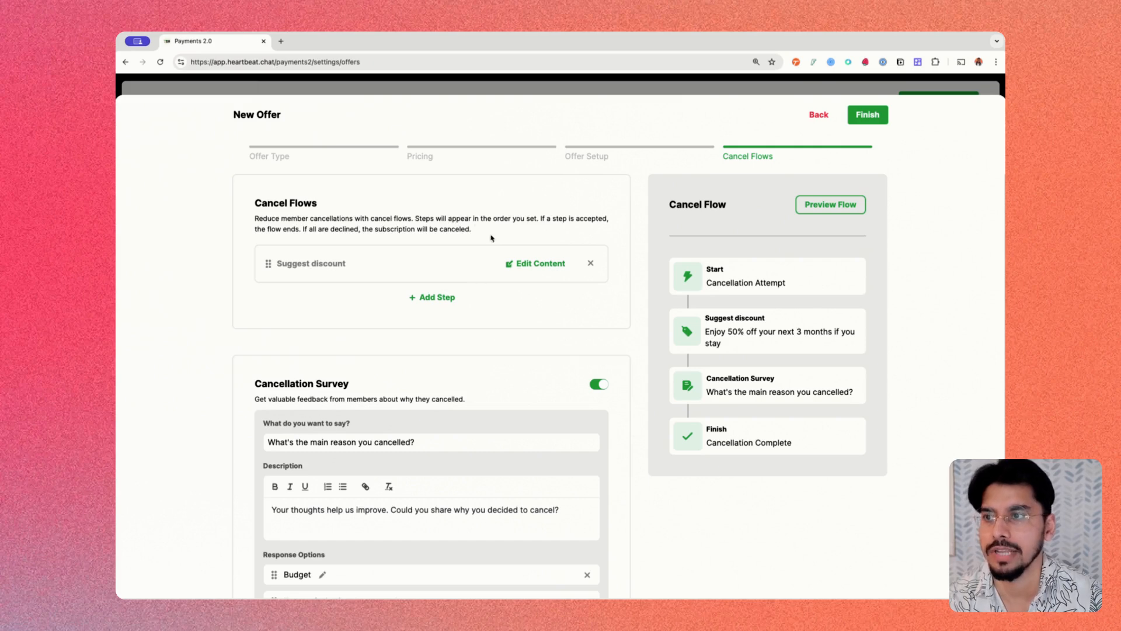
pyautogui.scroll(-3, 401, 260)
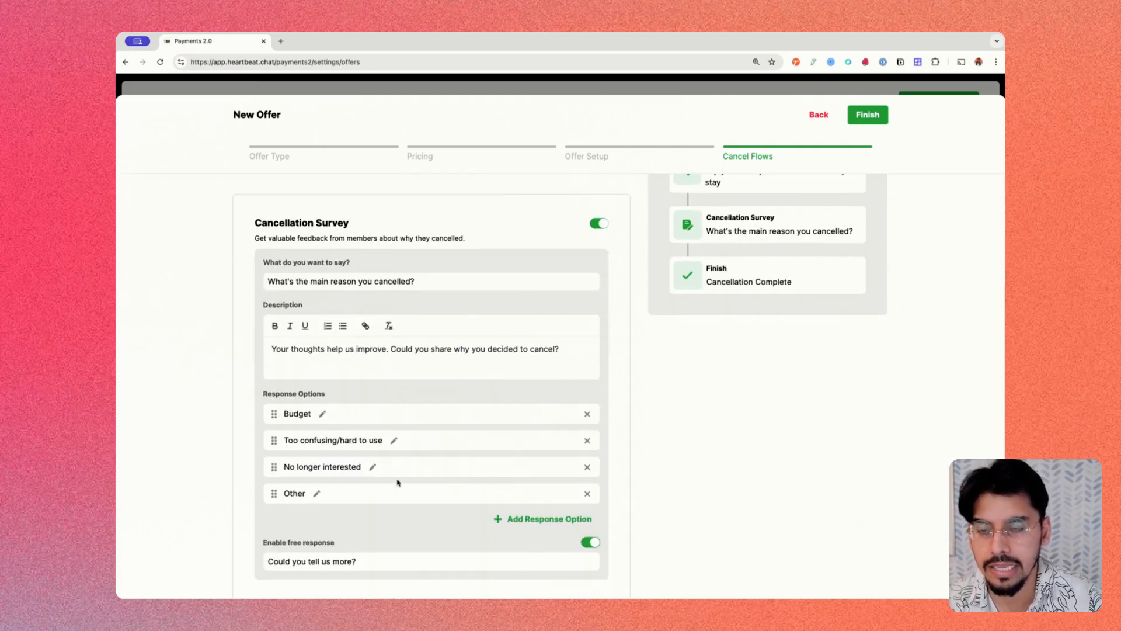
pyautogui.scroll(-1, 397, 482)
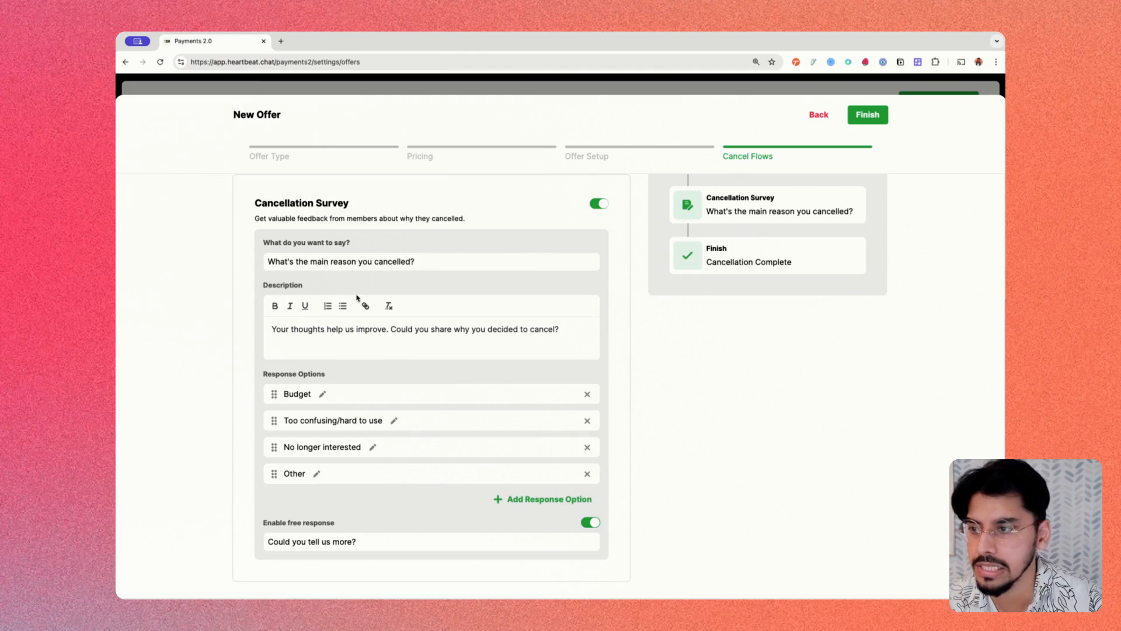
pyautogui.click(354, 253)
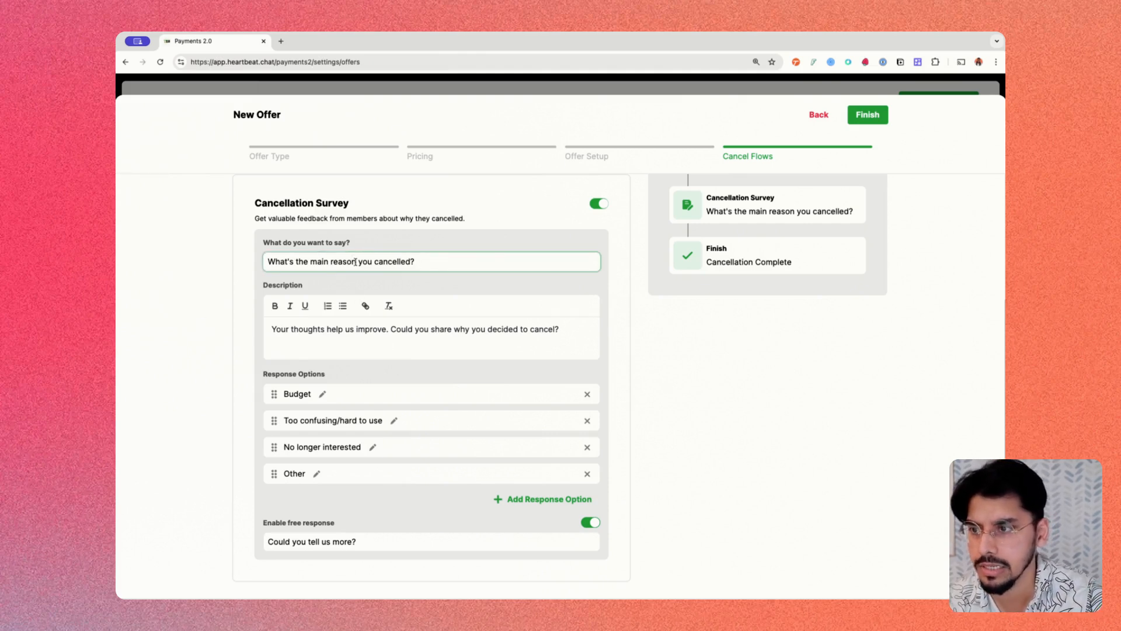
pyautogui.moveTo(268, 260); pyautogui.dragTo(448, 258)
pyautogui.moveTo(275, 328); pyautogui.dragTo(547, 330)
# - Add a survey response option 'Content not helpful in achieving goald'
pyautogui.click(530, 329)
pyautogui.scroll(-1, 357, 350)
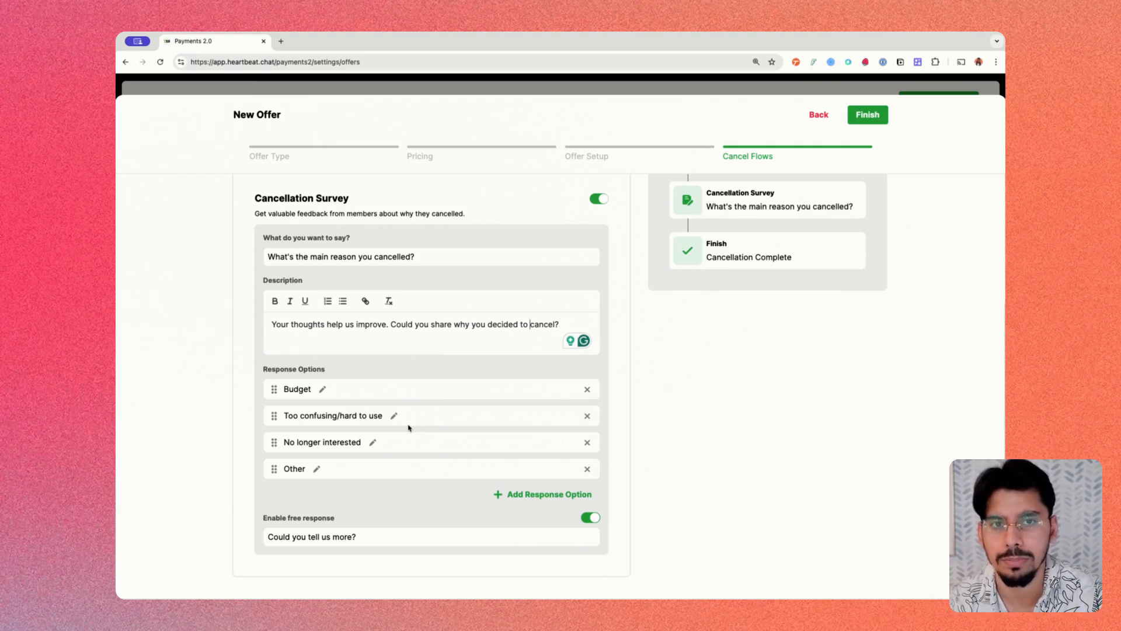
pyautogui.click(511, 495)
pyautogui.hotkey('alt', 'shift', 'Left')
pyautogui.hotkey('alt', 'shift', 'Left')
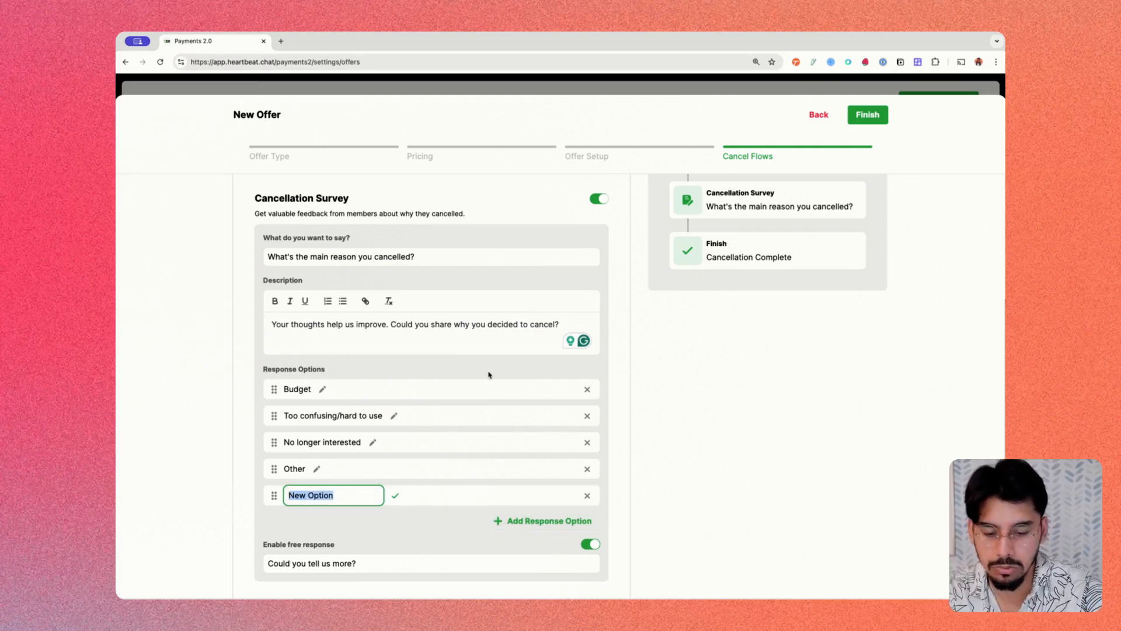
pyautogui.write('Content not ')
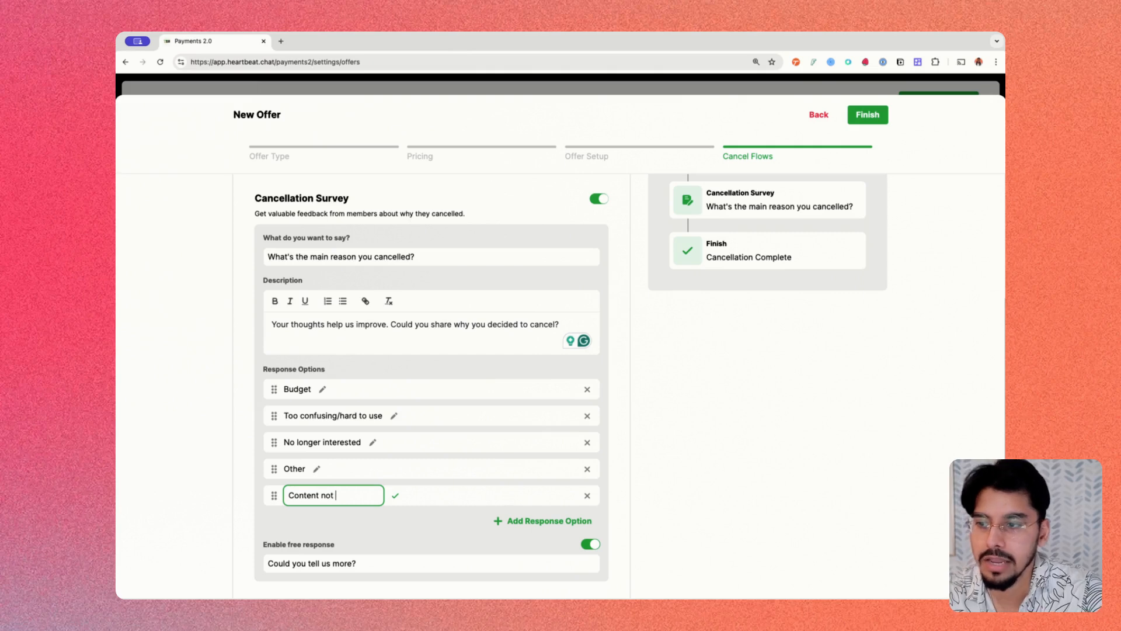
pyautogui.write('helpful in achiev')
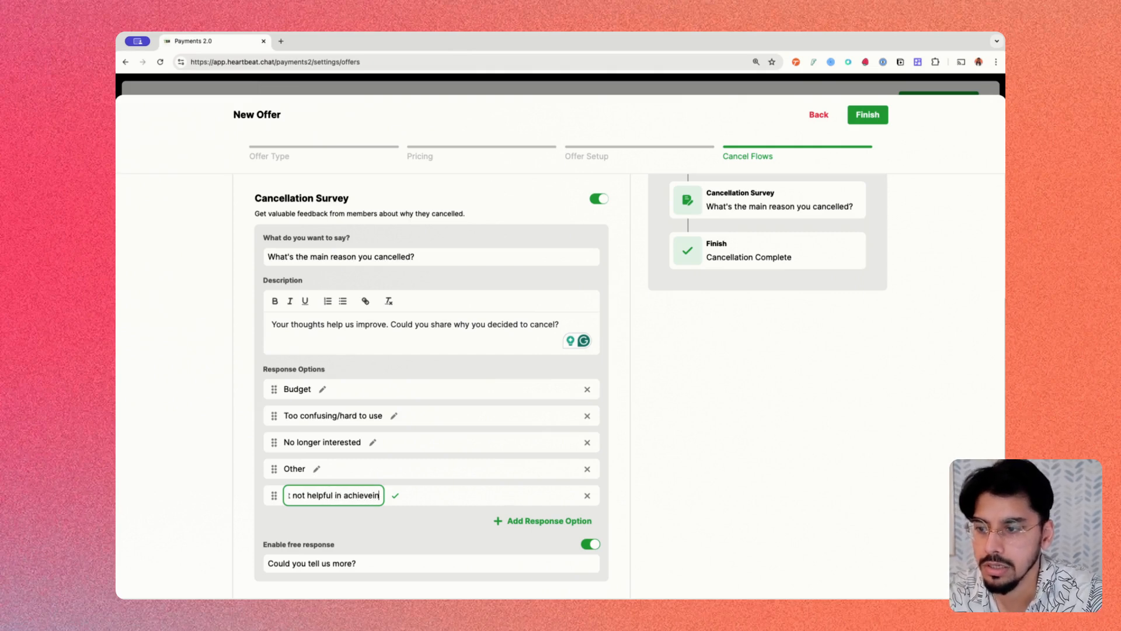
pyautogui.write('ing goald')
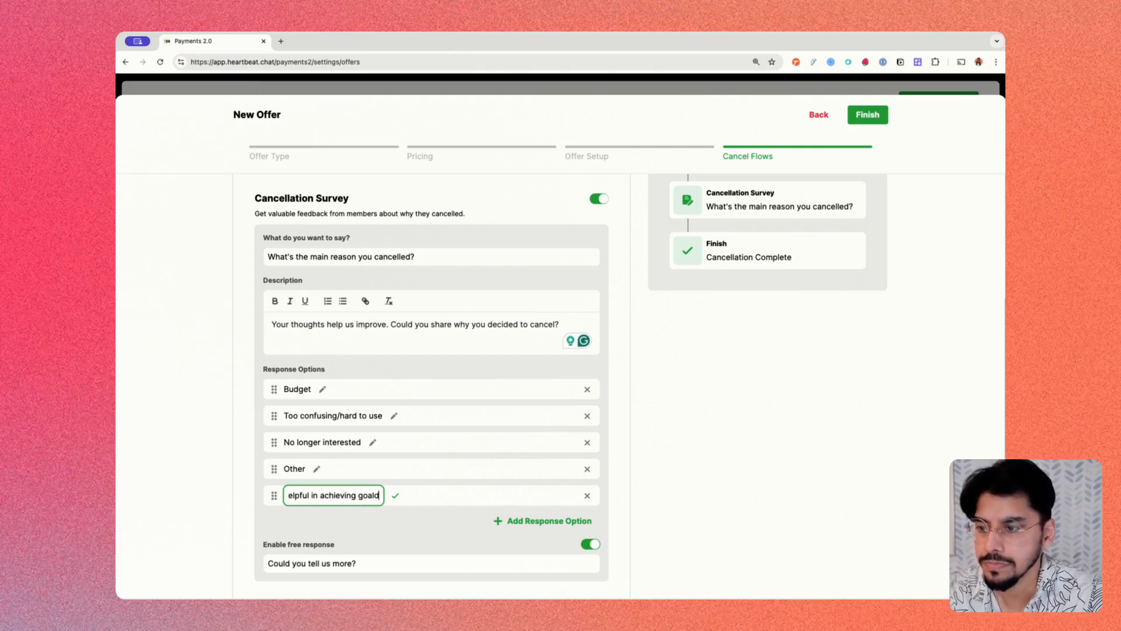
pyautogui.press('Return')
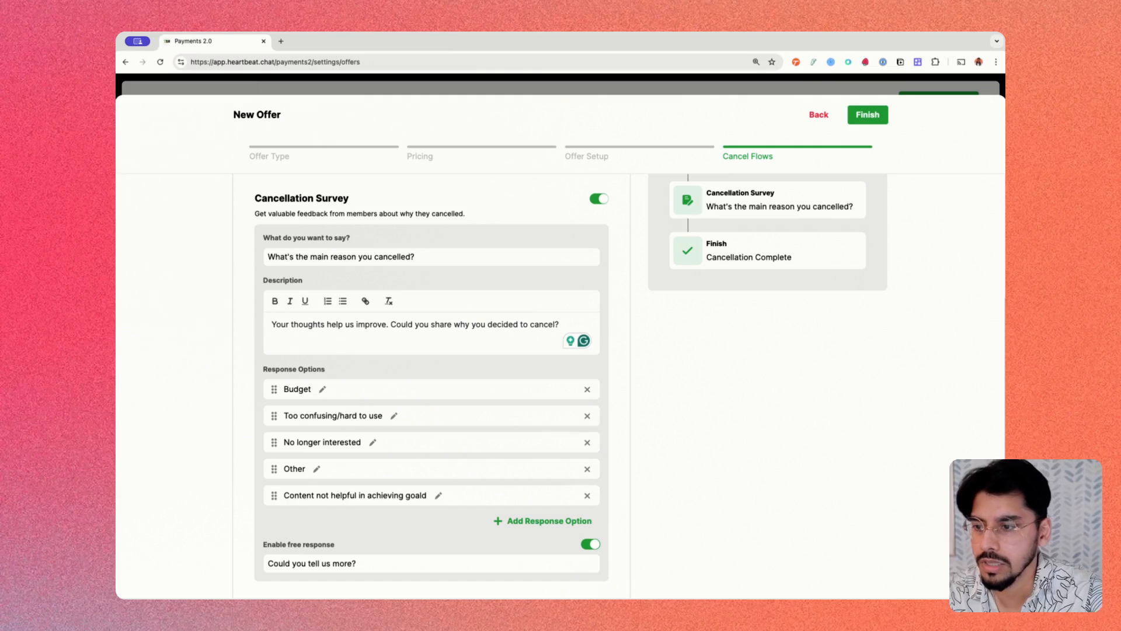
# - Correct the option to 'Content not helpful in achieving goals' and move it right below Budget
pyautogui.click(438, 495)
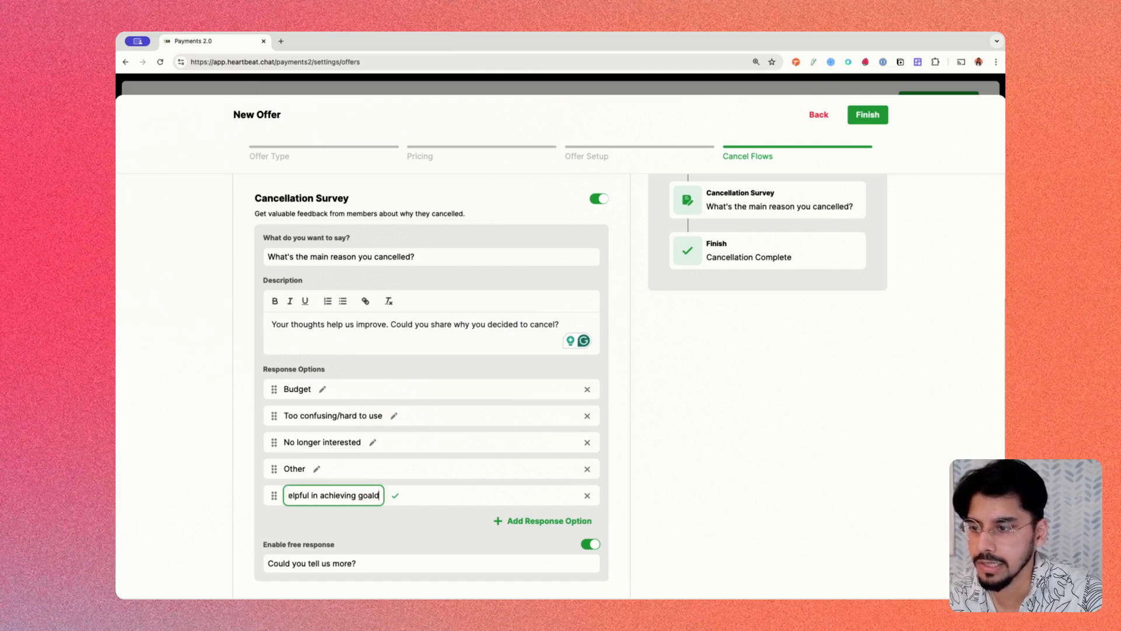
pyautogui.press('BackSpace')
pyautogui.write('s')
pyautogui.press('Return')
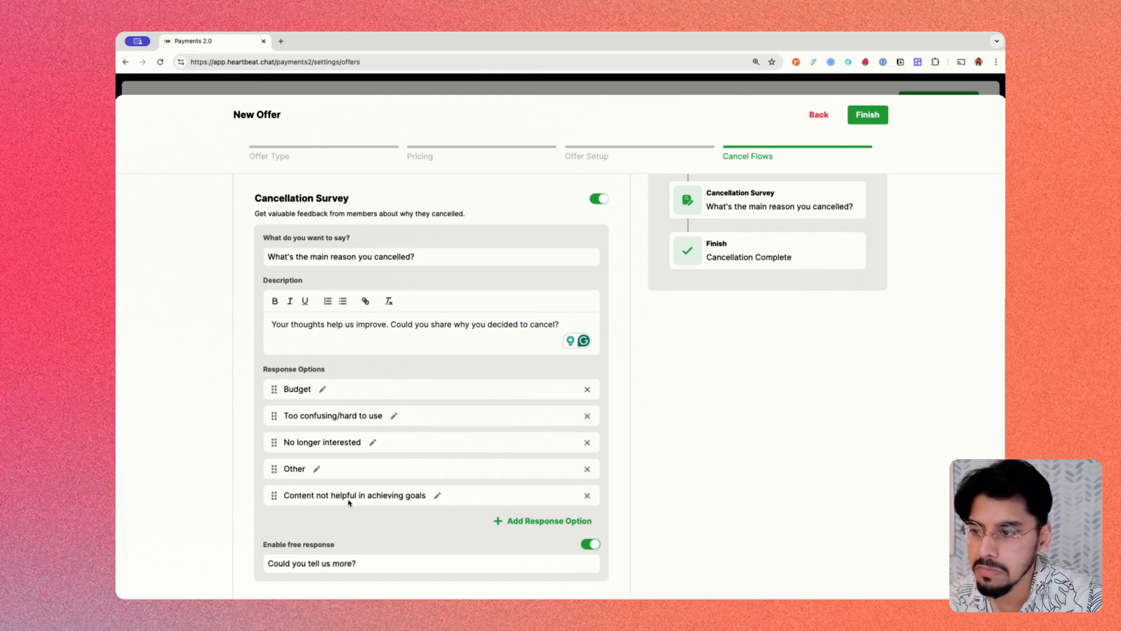
pyautogui.moveTo(273, 495); pyautogui.dragTo(271, 419)
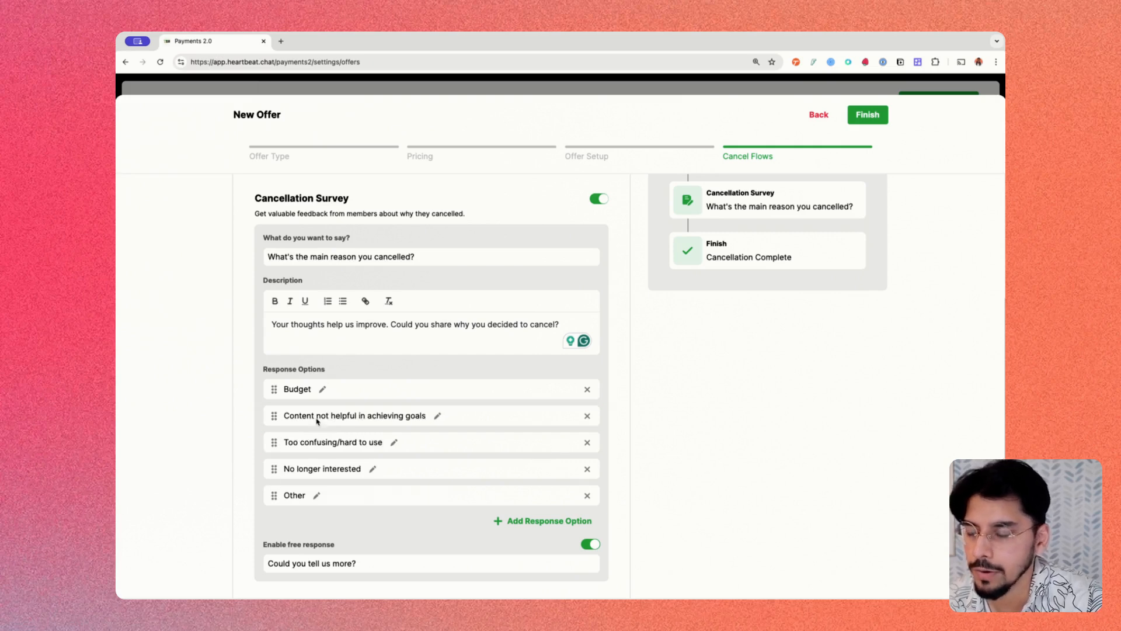
pyautogui.scroll(-1, 584, 508)
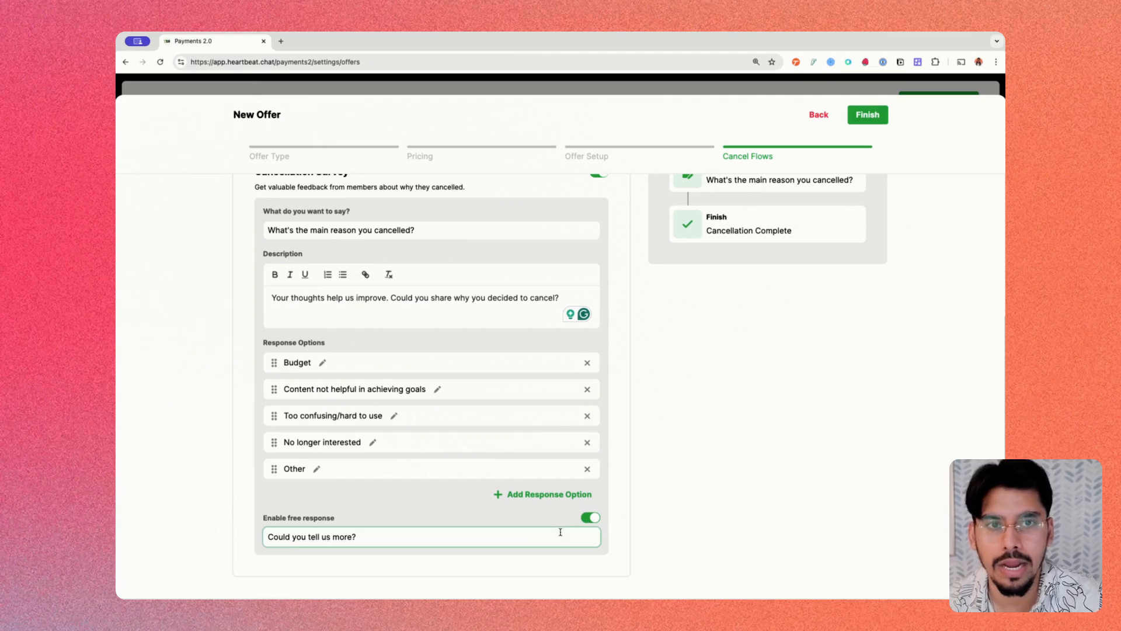
pyautogui.scroll(3, 446, 473)
pyautogui.scroll(-3, 532, 536)
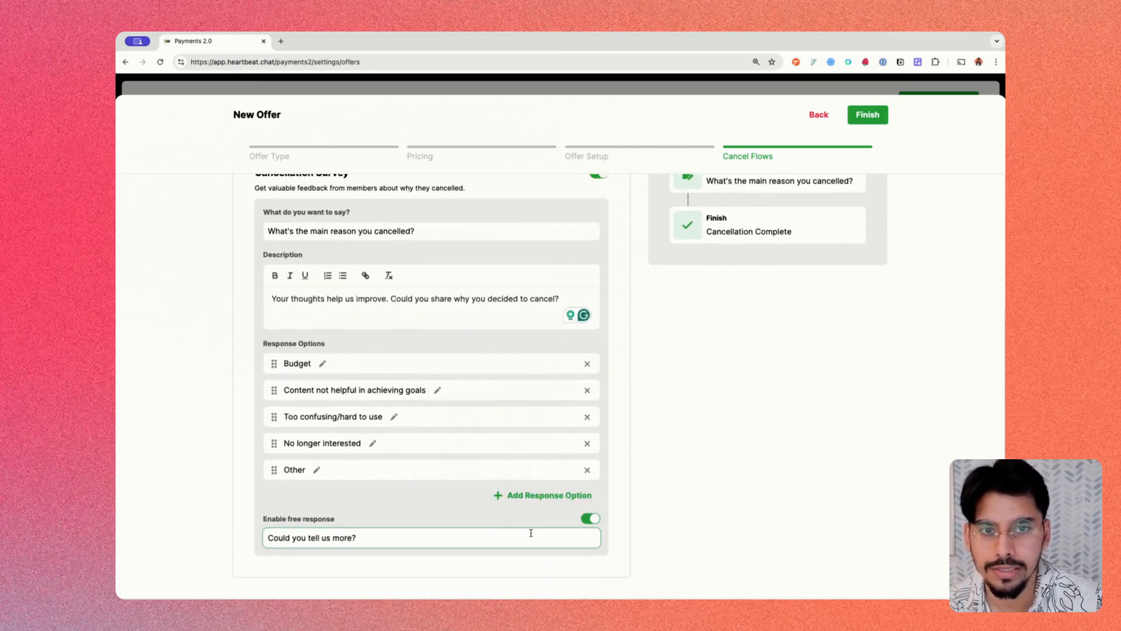
pyautogui.click(563, 536)
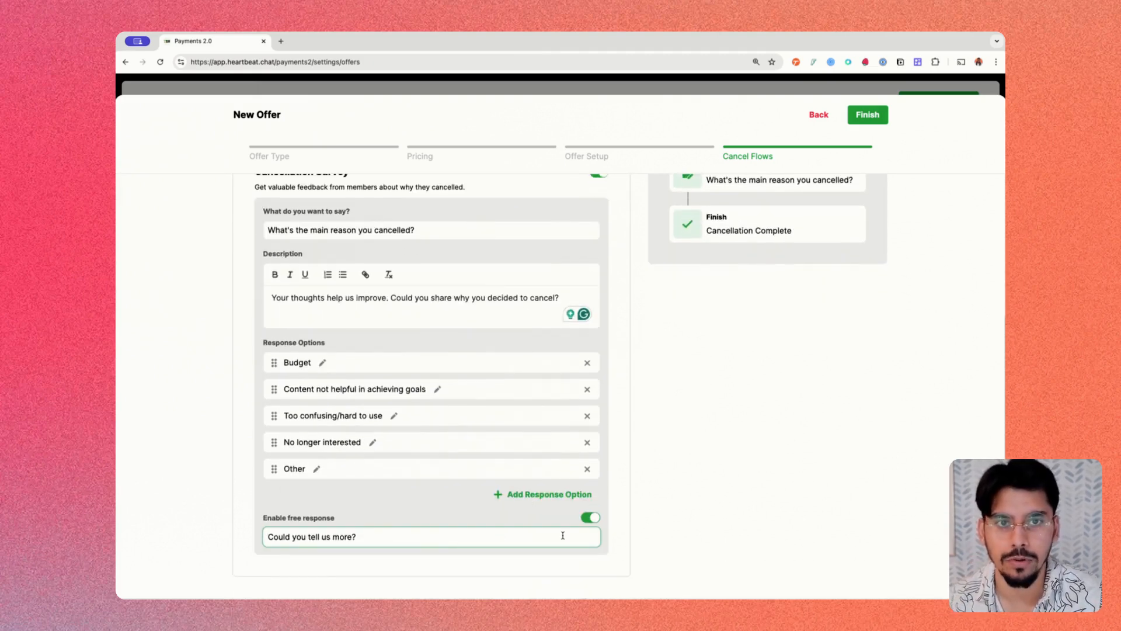
pyautogui.scroll(4, 563, 536)
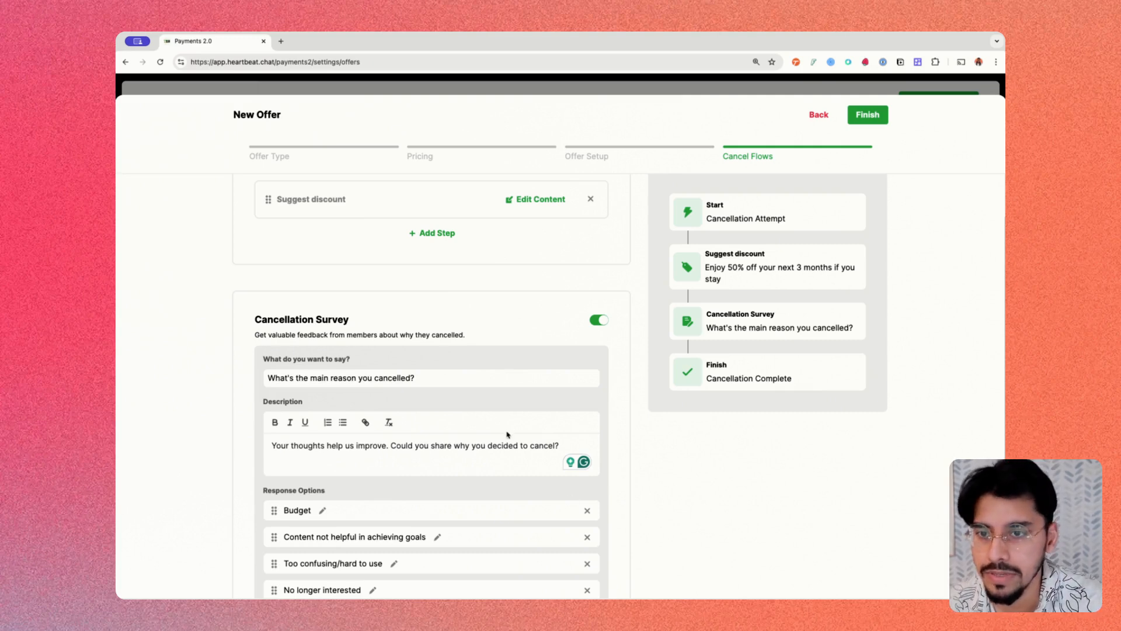
pyautogui.scroll(2, 645, 444)
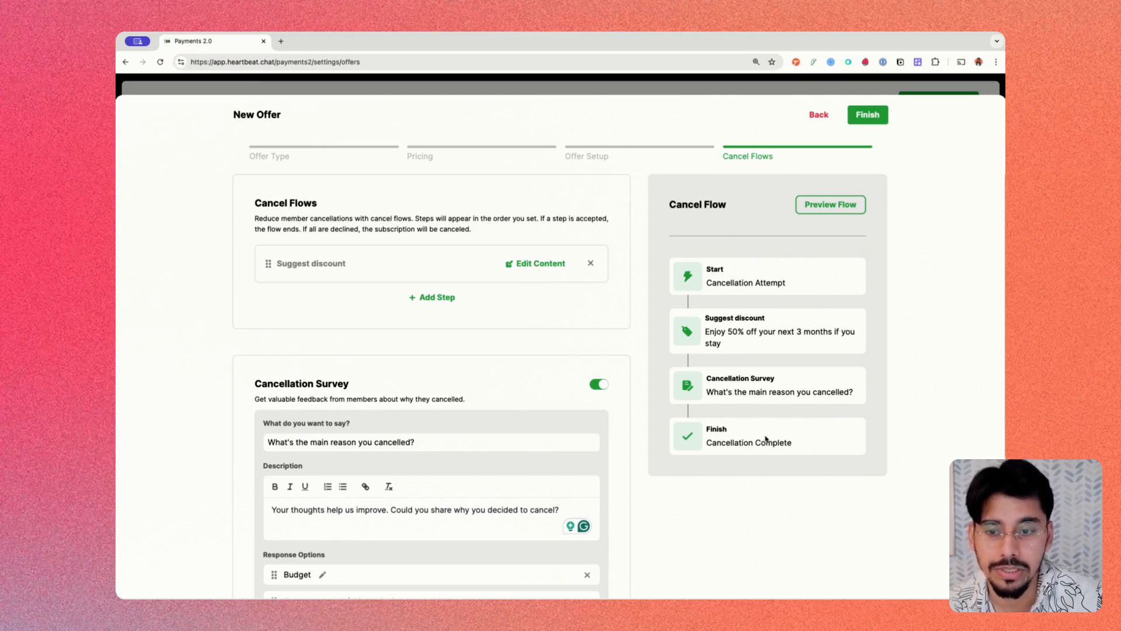
# - Preview the cancel flow: decline the discount, choose 'Content not helpful in achieving goals', submit feedback
pyautogui.click(831, 206)
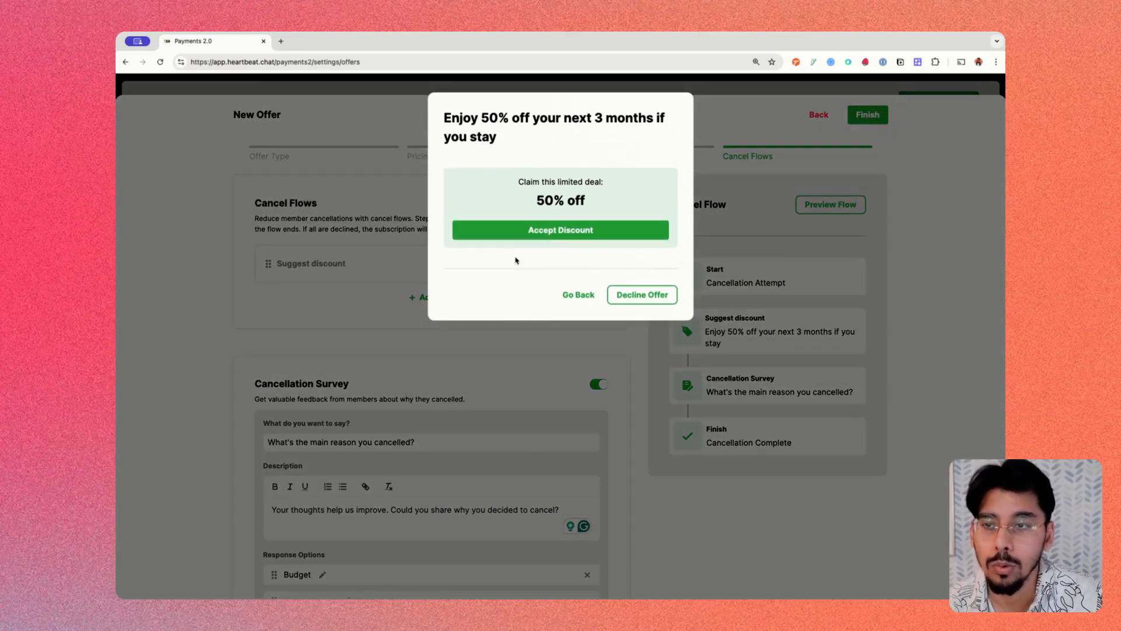
pyautogui.click(778, 266)
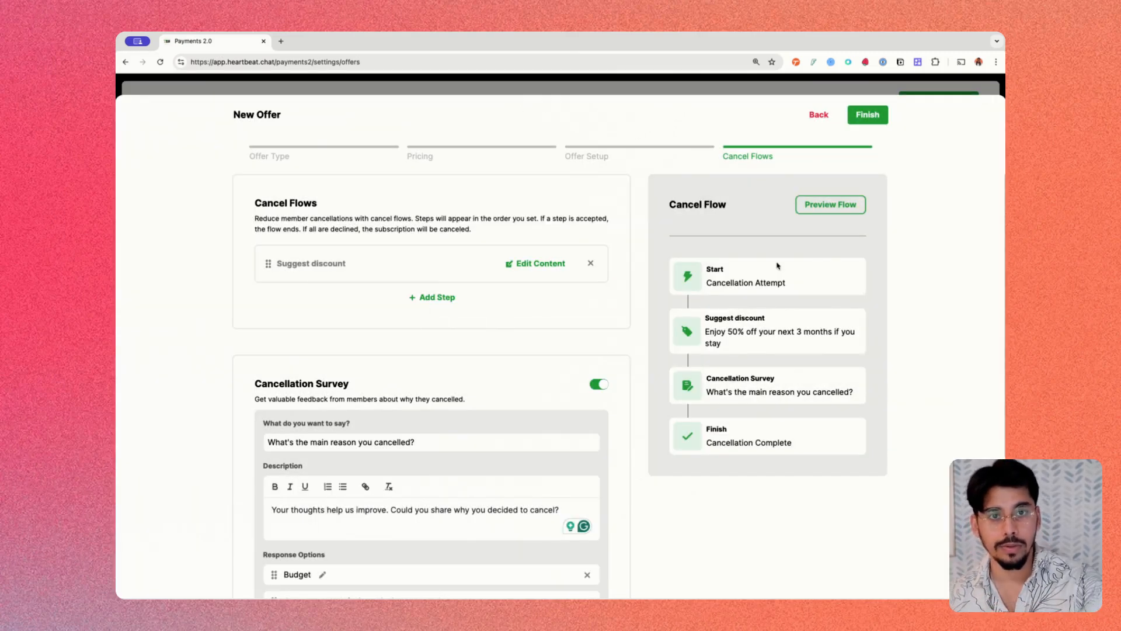
pyautogui.click(830, 204)
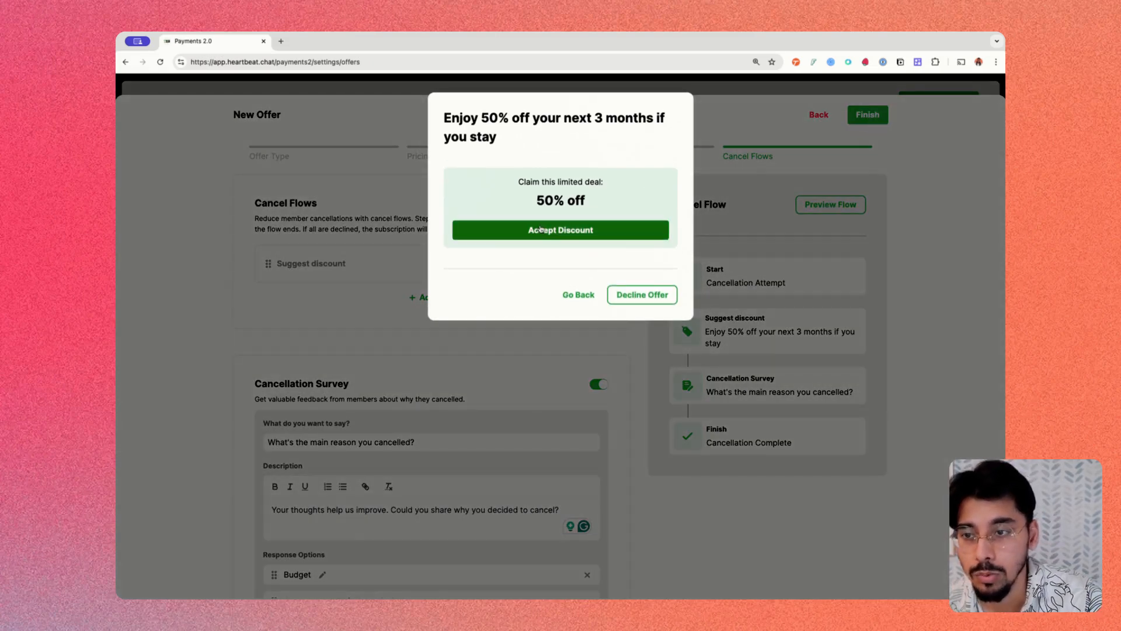
pyautogui.click(636, 295)
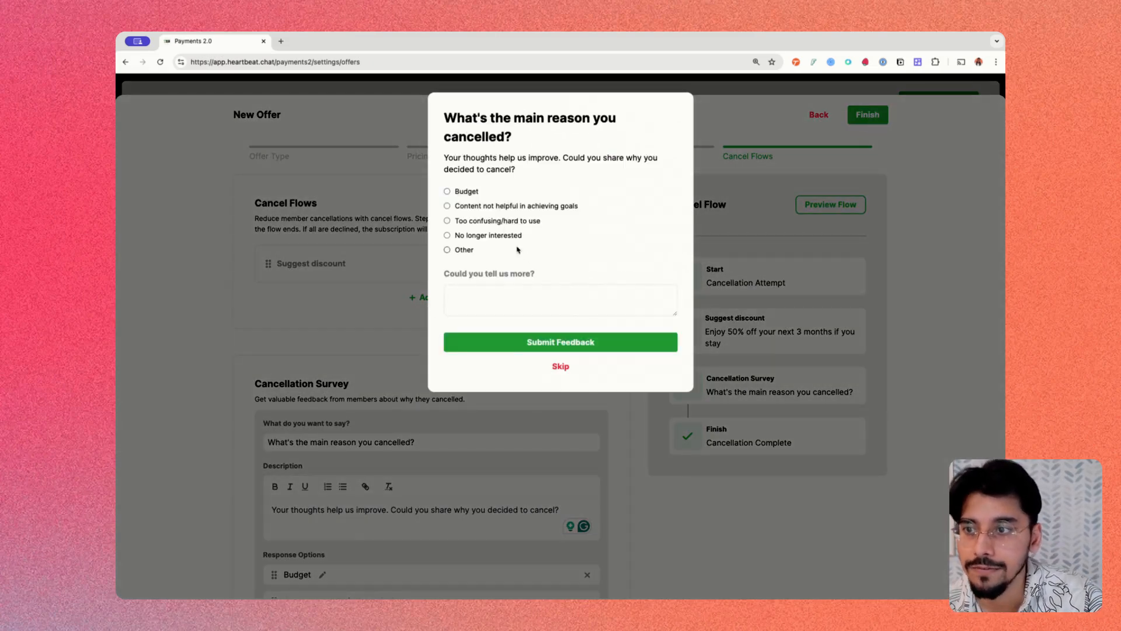
pyautogui.click(462, 192)
pyautogui.click(462, 222)
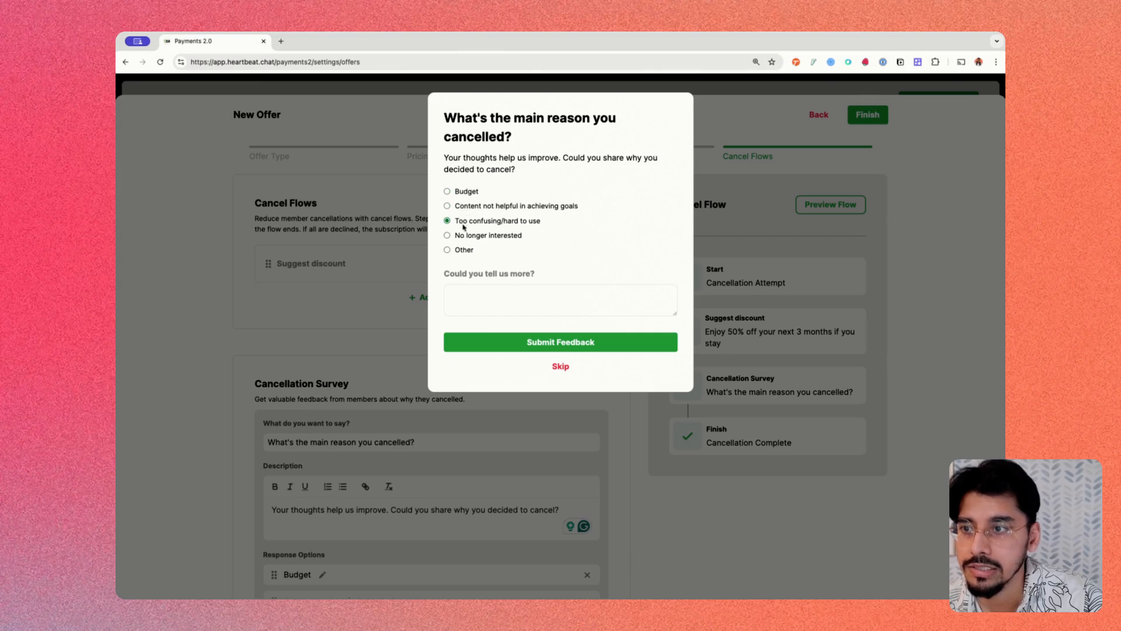
pyautogui.click(464, 235)
pyautogui.click(477, 206)
pyautogui.click(548, 308)
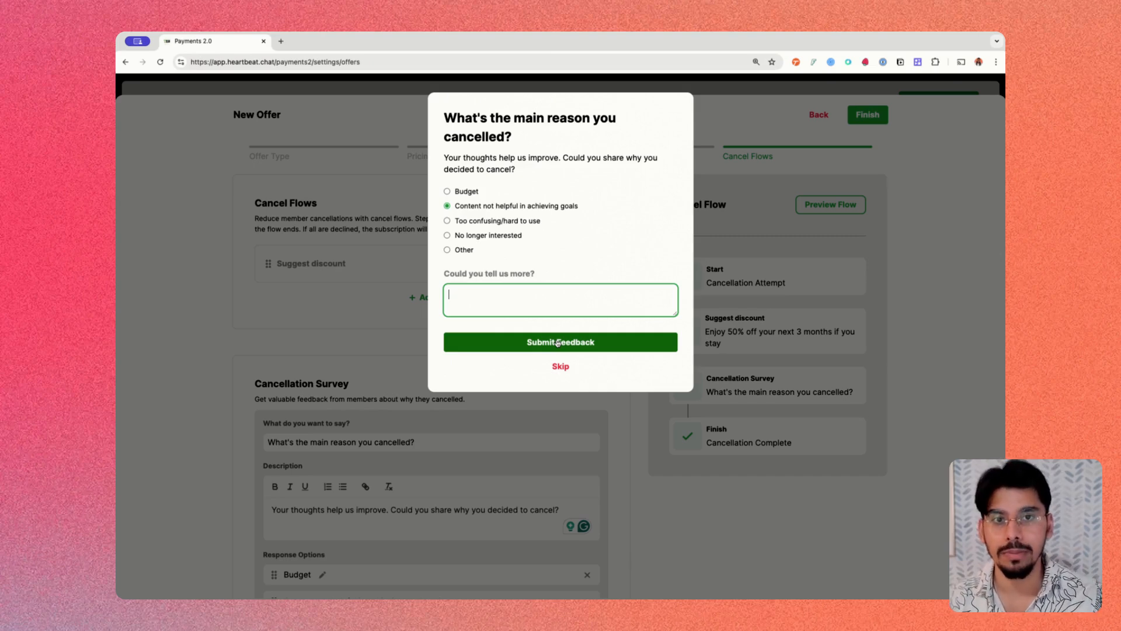
pyautogui.click(680, 482)
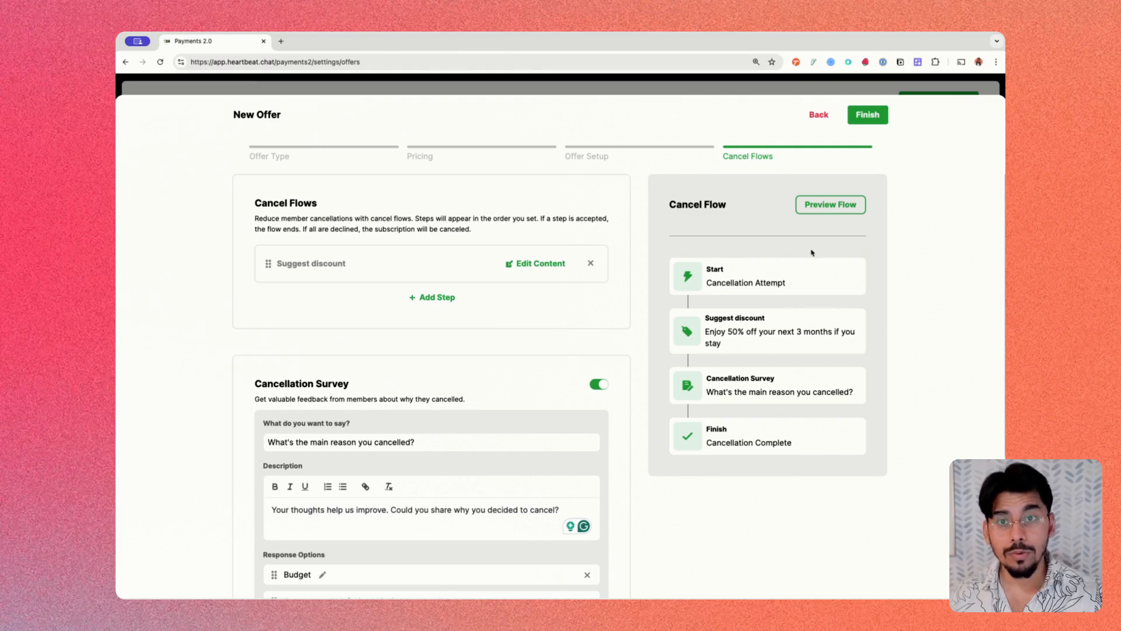
# - Step back through the wizard and finish to save the Test Paid Membership offer
pyautogui.click(818, 116)
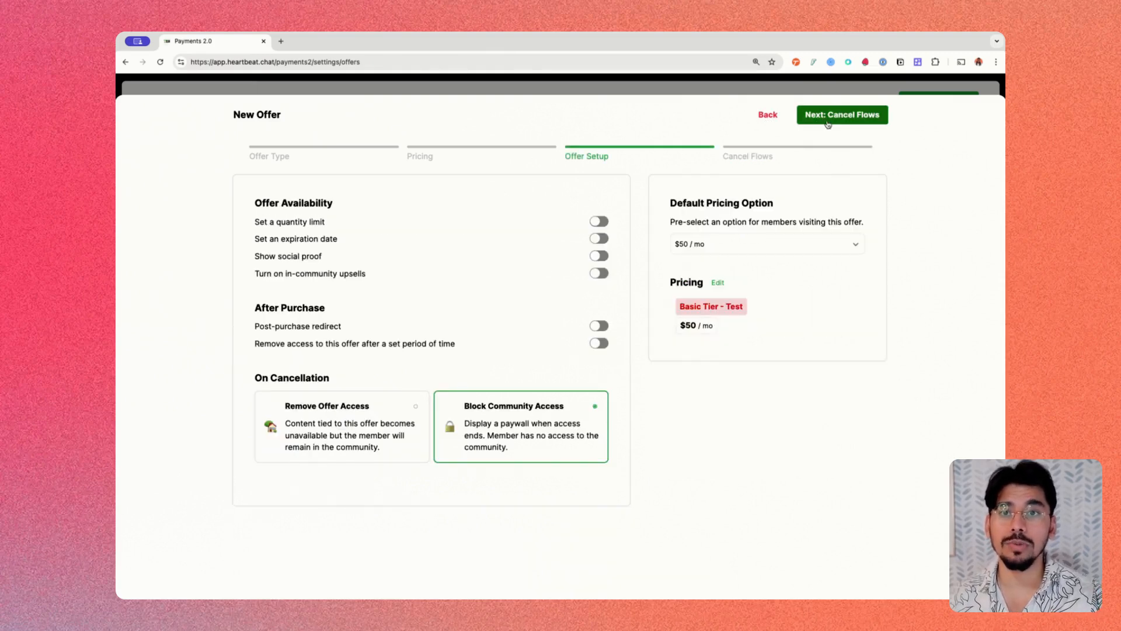
pyautogui.click(828, 119)
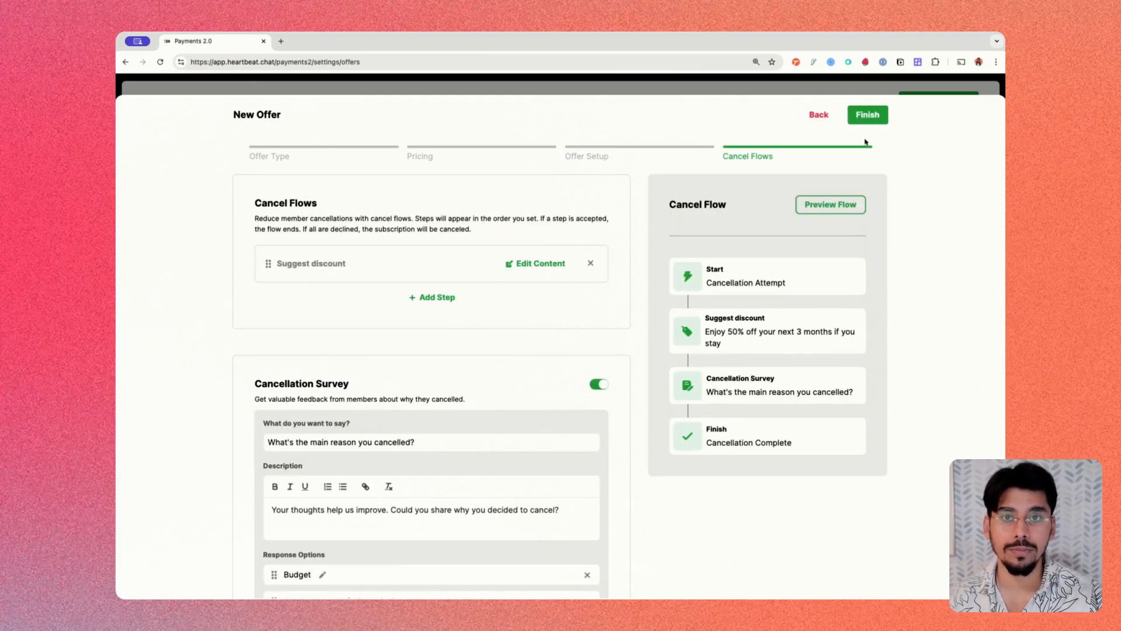
pyautogui.click(863, 116)
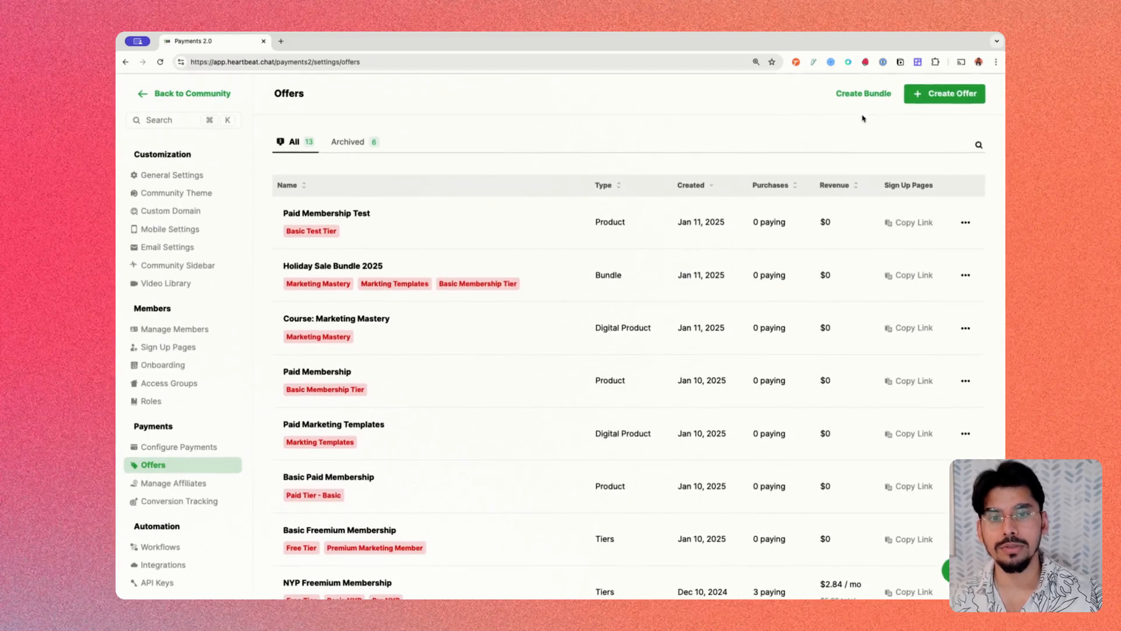